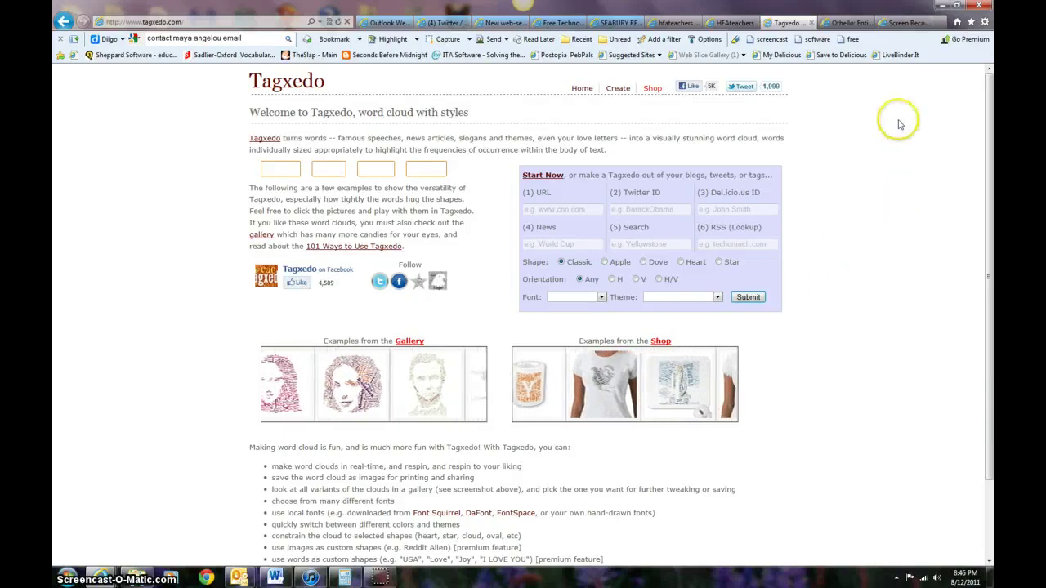
Bring up the full Othello play page and select its shakespeare.mit.edu/othello/full.html address
{"action": "left_click", "coordinate": [854, 25]}
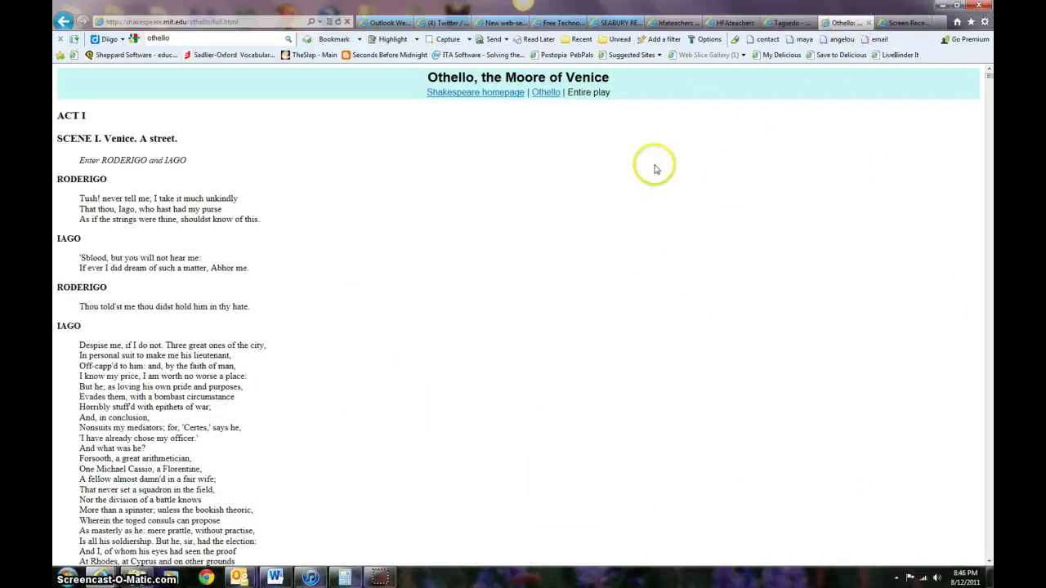
{"action": "scroll", "coordinate": [705, 282], "scroll_direction": "down", "scroll_amount": 12}
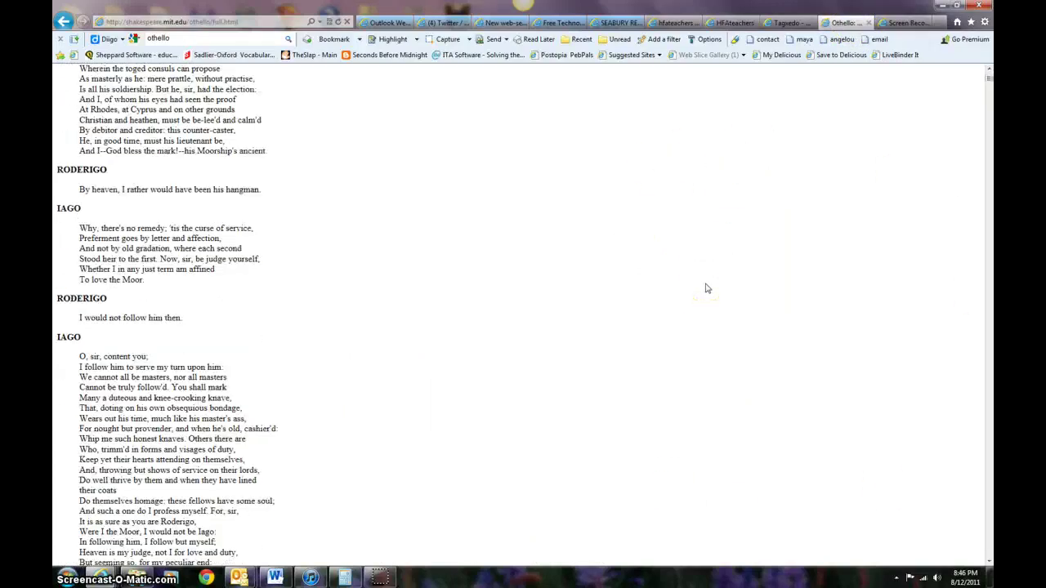
{"action": "scroll", "coordinate": [708, 288], "scroll_direction": "down", "scroll_amount": 5}
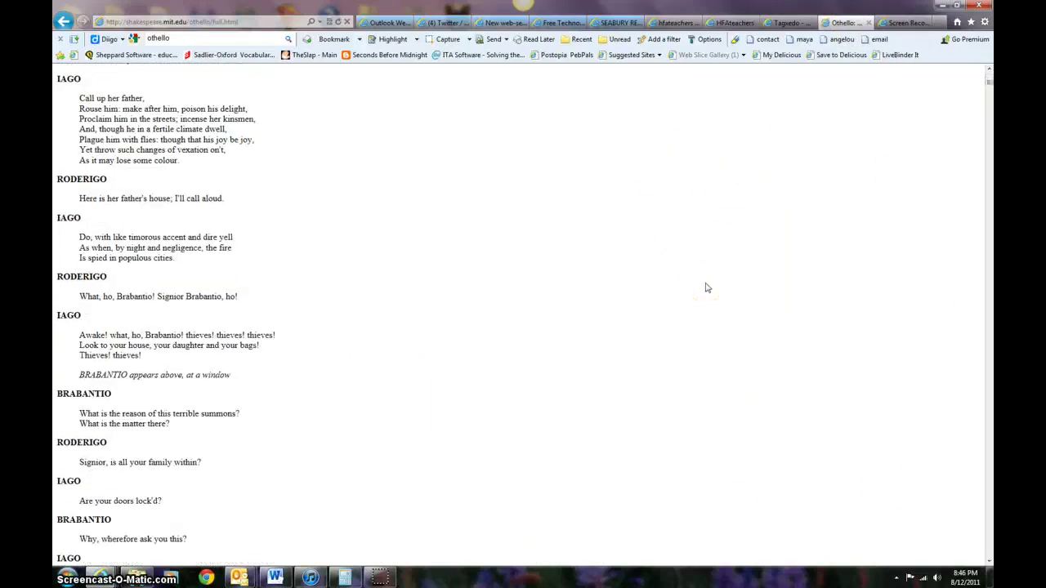
{"action": "scroll", "coordinate": [708, 289], "scroll_direction": "up", "scroll_amount": 6}
{"action": "scroll", "coordinate": [708, 288], "scroll_direction": "up", "scroll_amount": 5}
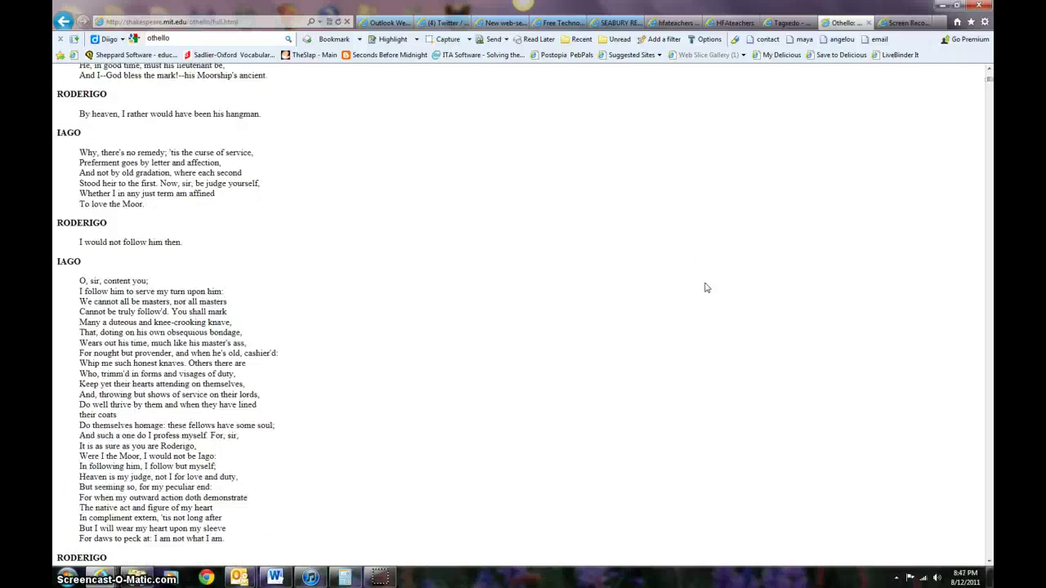
{"action": "scroll", "coordinate": [707, 288], "scroll_direction": "up", "scroll_amount": 10}
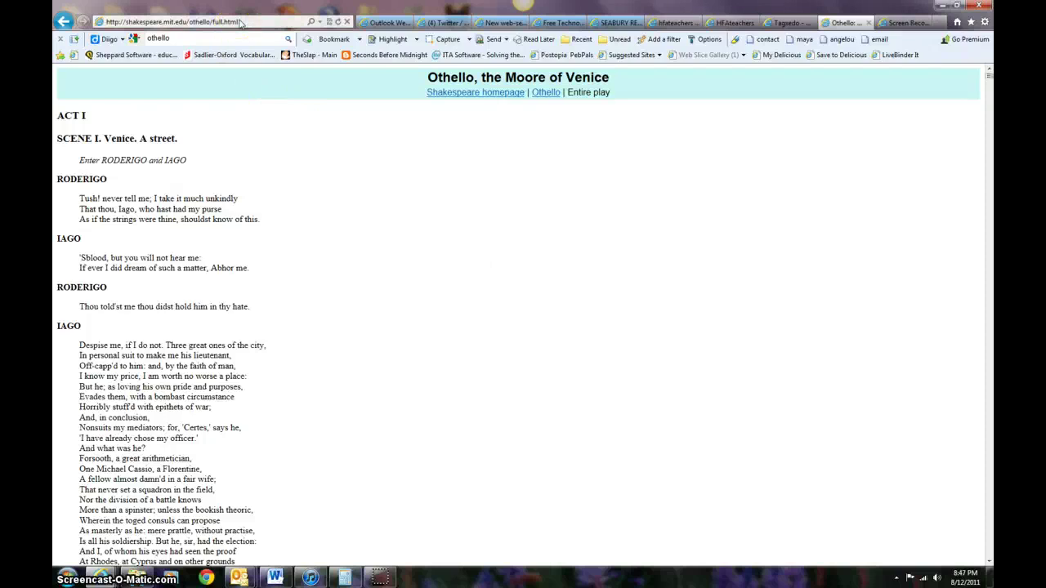
{"action": "left_click", "coordinate": [242, 23]}
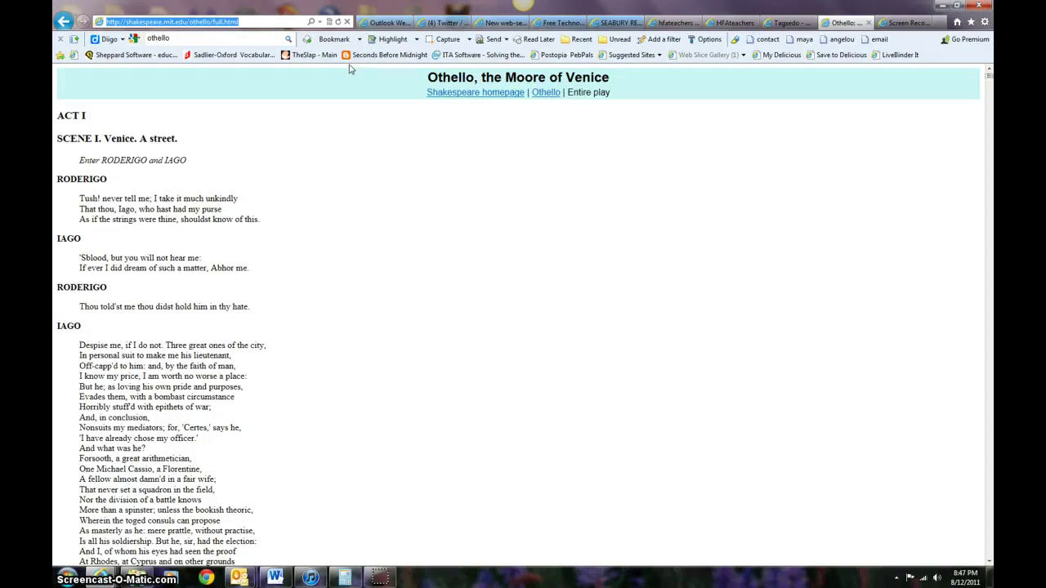
Paste the Othello play URL into Tagxedo's address field and submit it to generate the cloud
{"action": "left_click", "coordinate": [790, 26]}
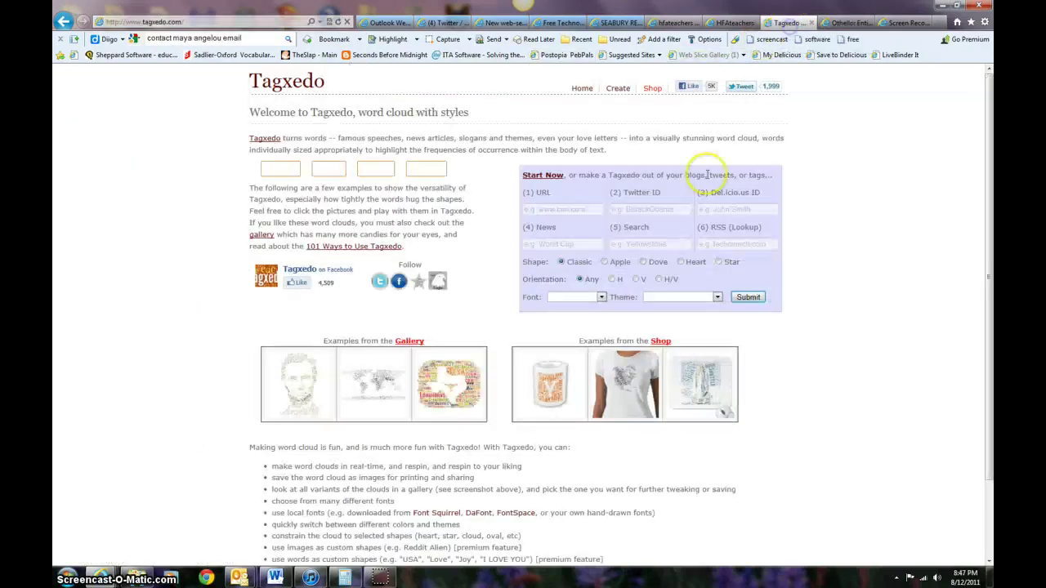
{"action": "left_click", "coordinate": [582, 212]}
{"action": "key", "text": "ctrl+v"}
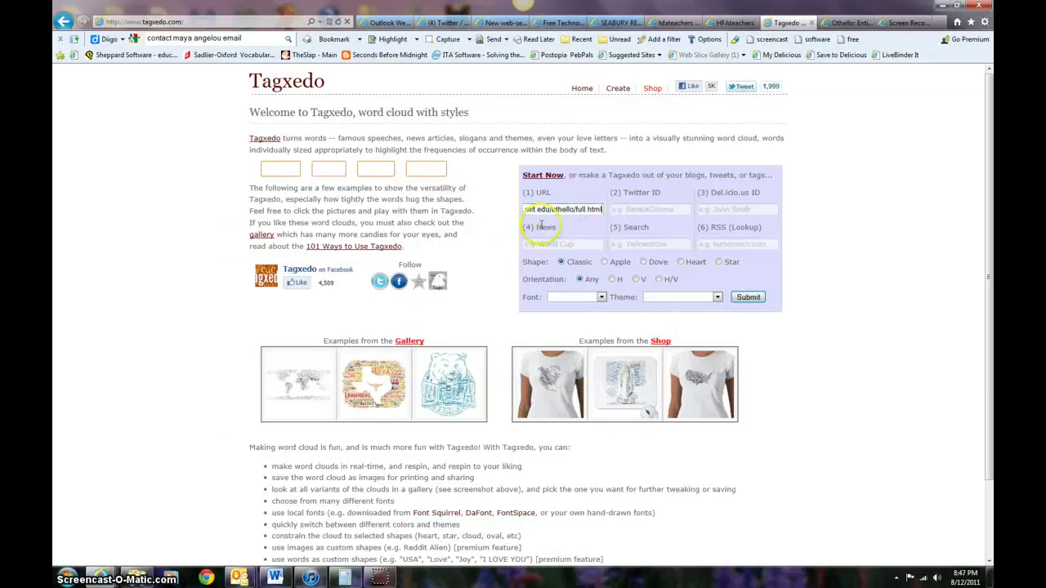
{"action": "left_click", "coordinate": [750, 299]}
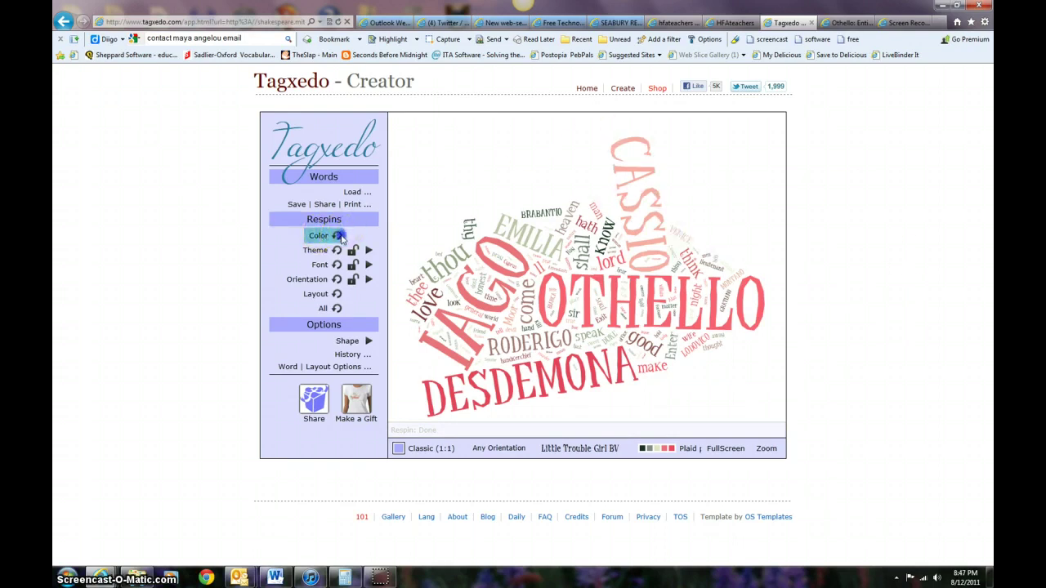
Respin the cloud's colours twice, then apply the Arizona Sunrise colour theme
{"action": "left_click", "coordinate": [338, 236]}
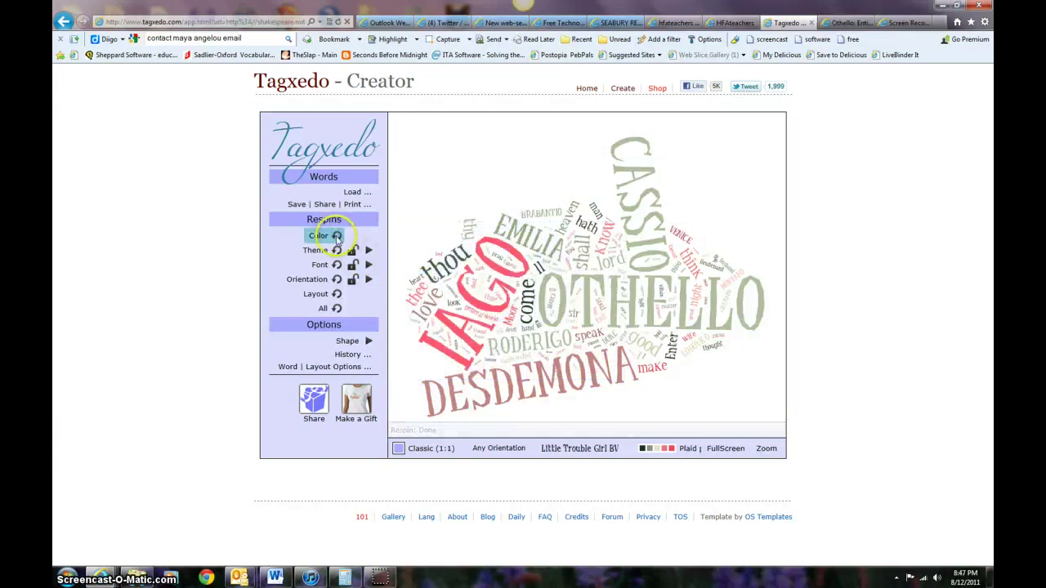
{"action": "left_click", "coordinate": [337, 236]}
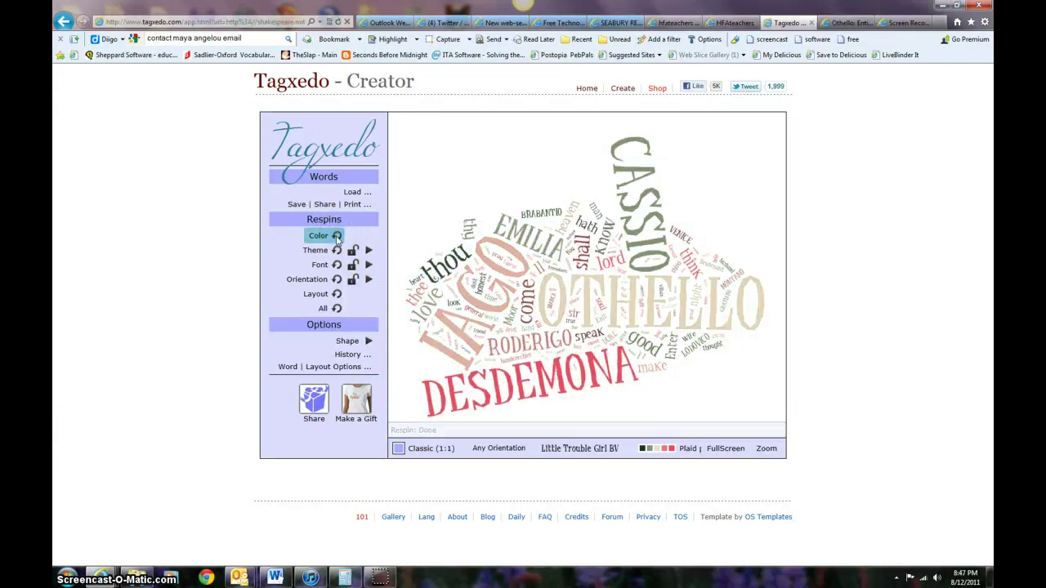
{"action": "left_click", "coordinate": [369, 250]}
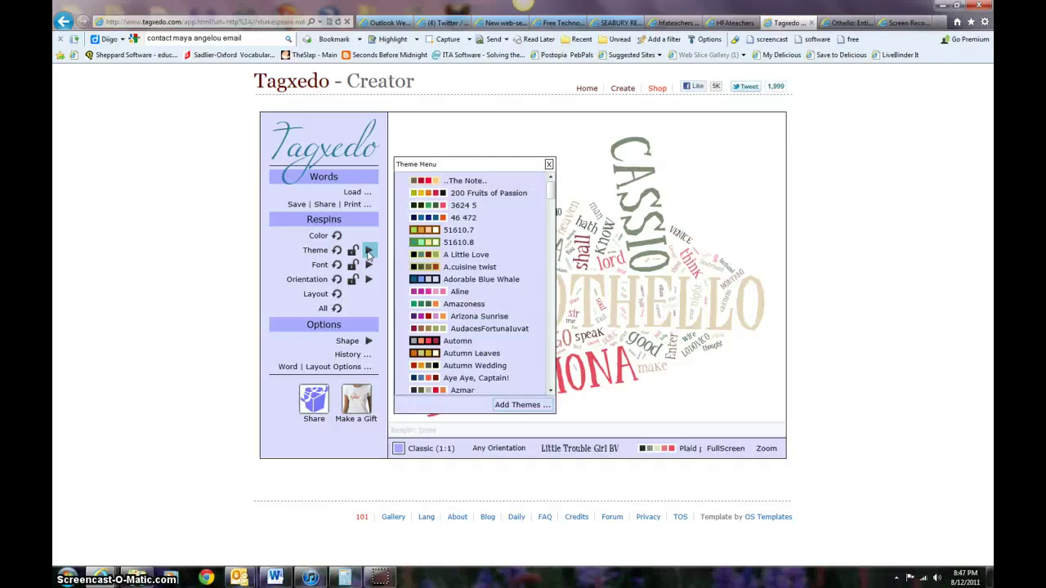
{"action": "left_click", "coordinate": [482, 321]}
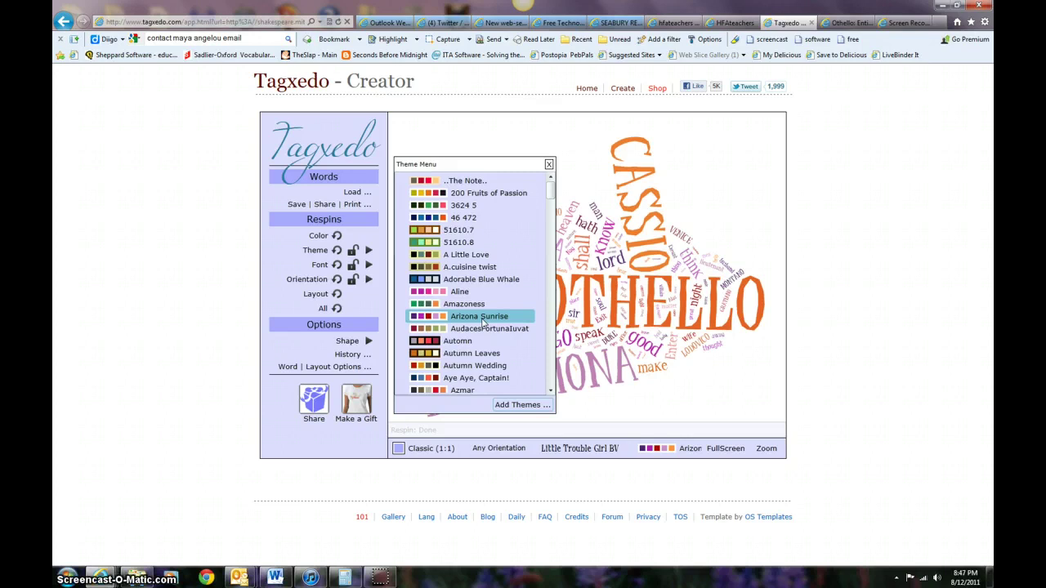
Redraw the Othello cloud in the Euphorigenic font
{"action": "left_click", "coordinate": [369, 265]}
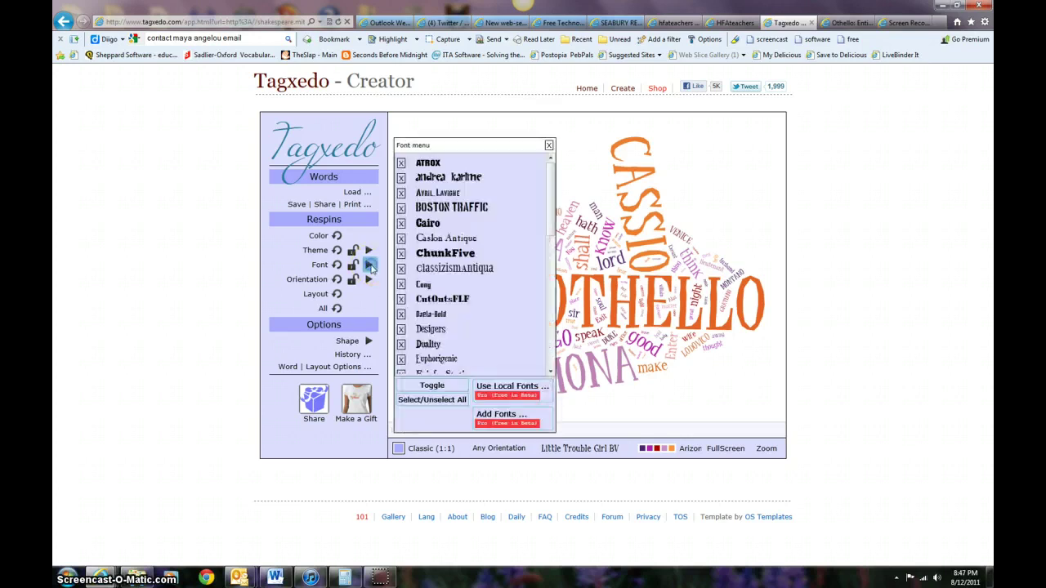
{"action": "left_click", "coordinate": [460, 359]}
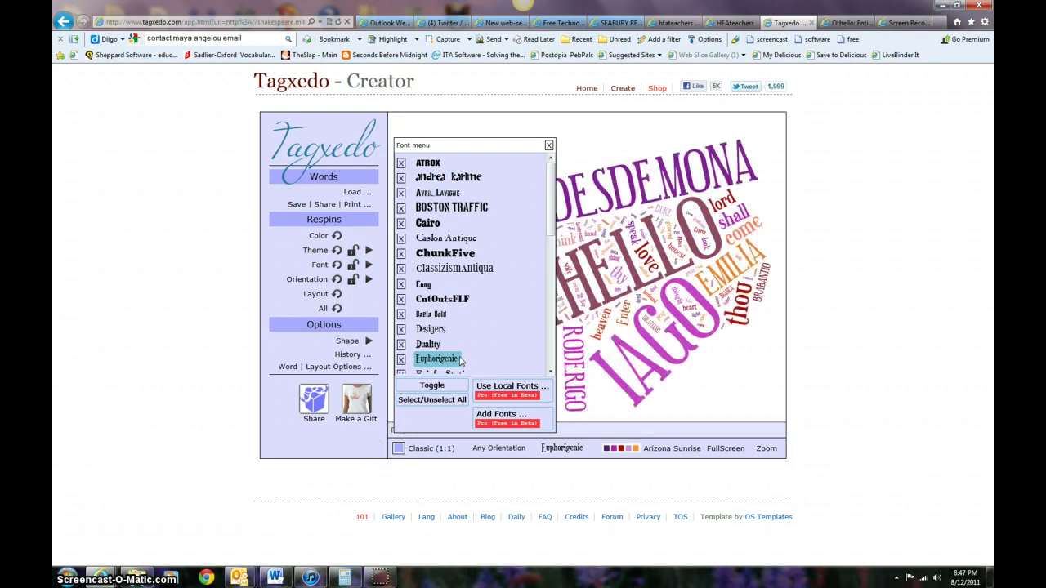
{"action": "left_click", "coordinate": [367, 279]}
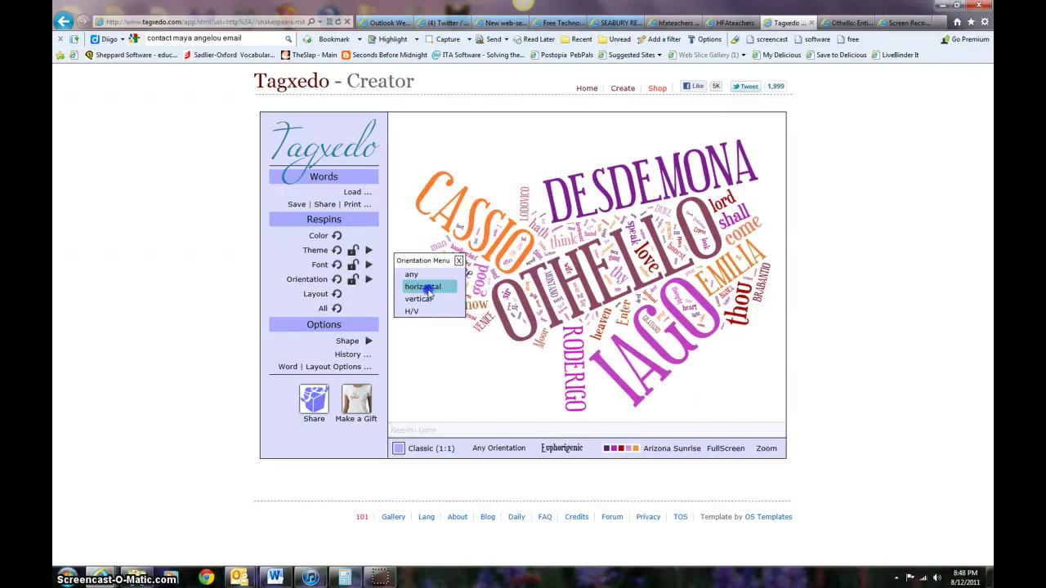
Set word orientation to horizontal after trying vertical, then respin the layout twice
{"action": "left_click", "coordinate": [425, 288]}
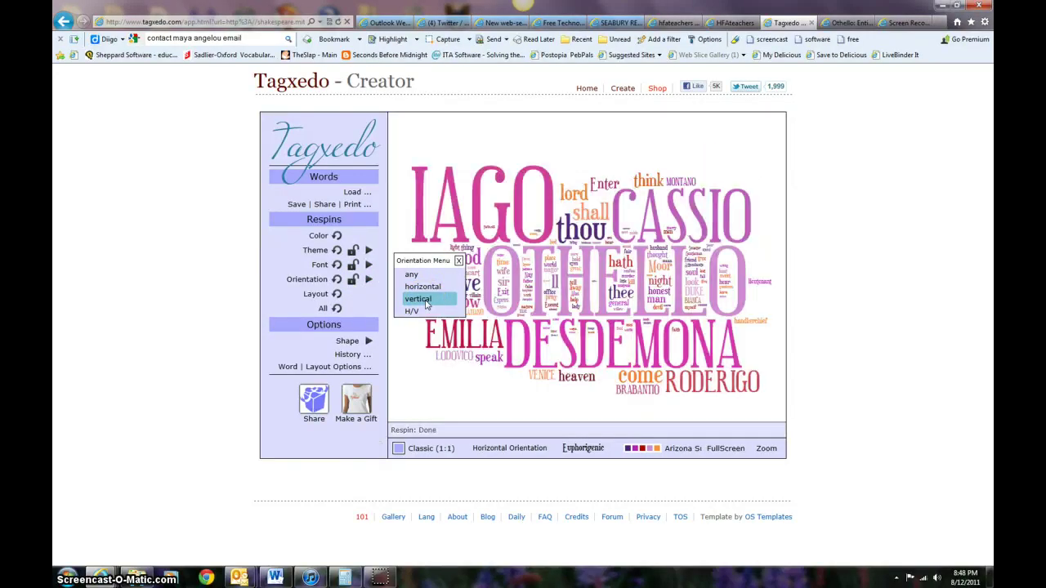
{"action": "left_click", "coordinate": [426, 299]}
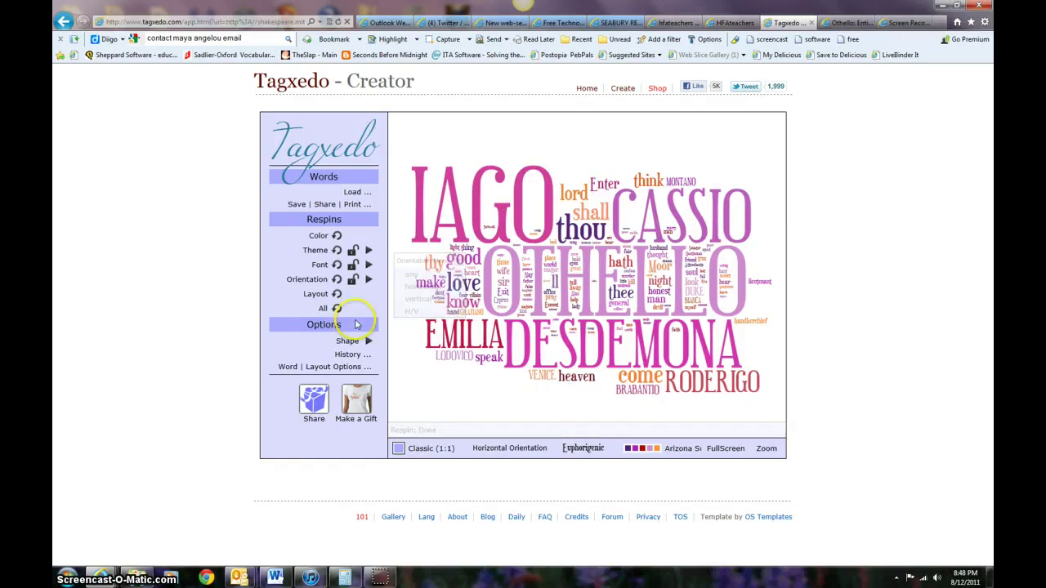
{"action": "left_click", "coordinate": [366, 343]}
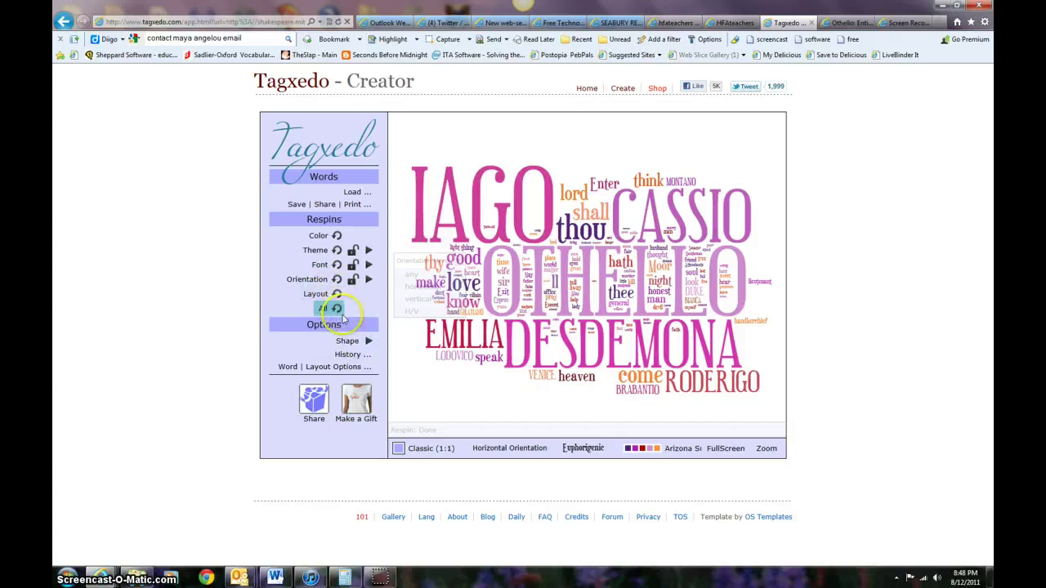
{"action": "left_click", "coordinate": [337, 294]}
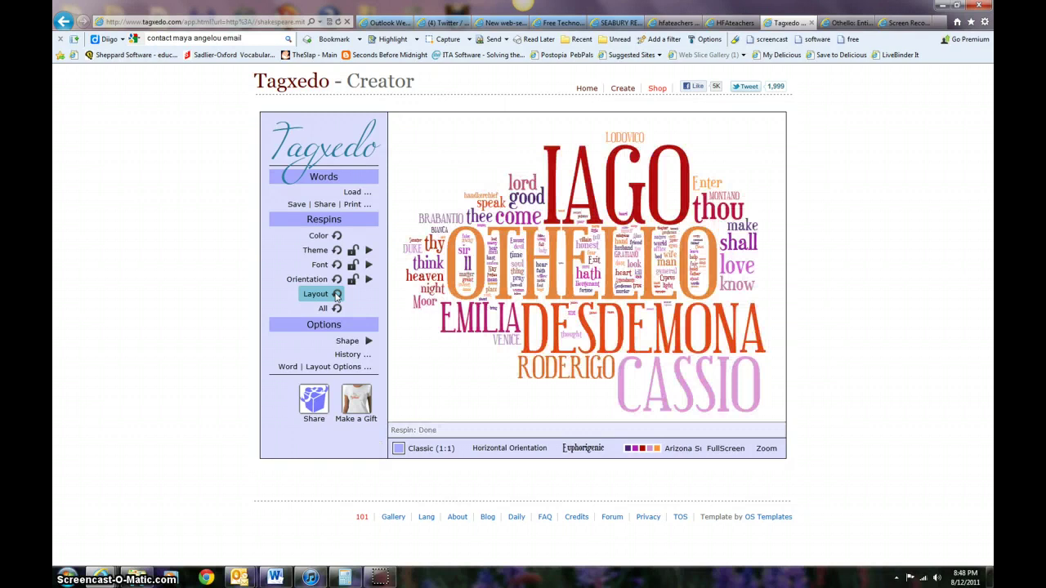
{"action": "left_click", "coordinate": [337, 294]}
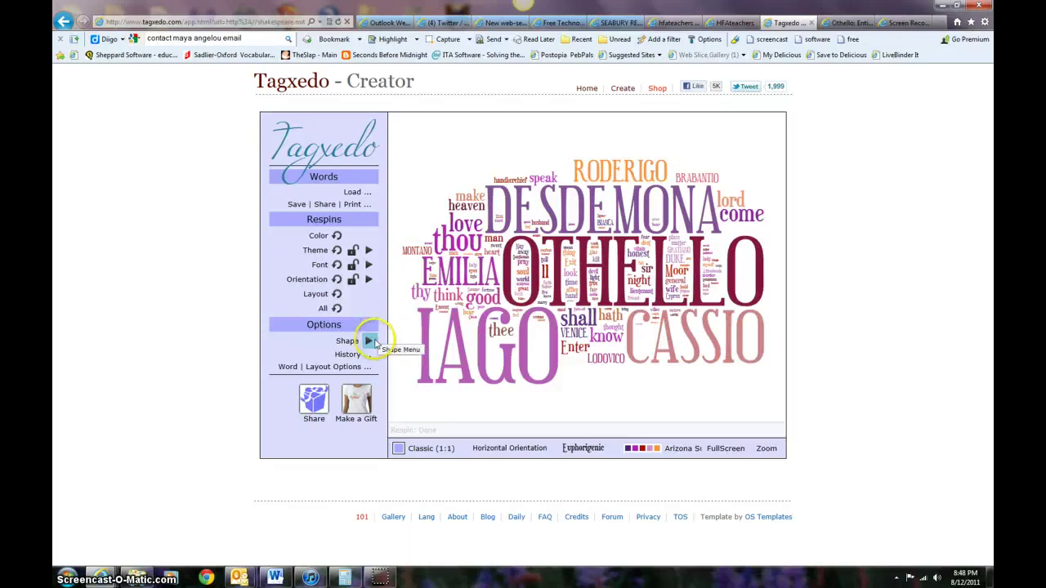
Browse the shape gallery and choose the Callout speech-bubble shape for the cloud
{"action": "left_click", "coordinate": [372, 341]}
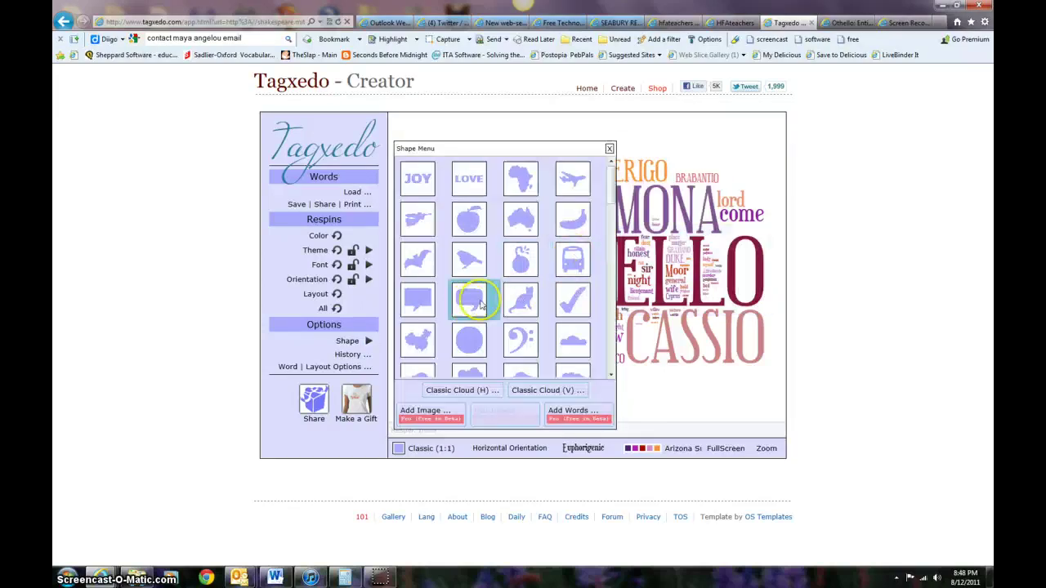
{"action": "scroll", "coordinate": [536, 253], "scroll_direction": "down", "scroll_amount": 3}
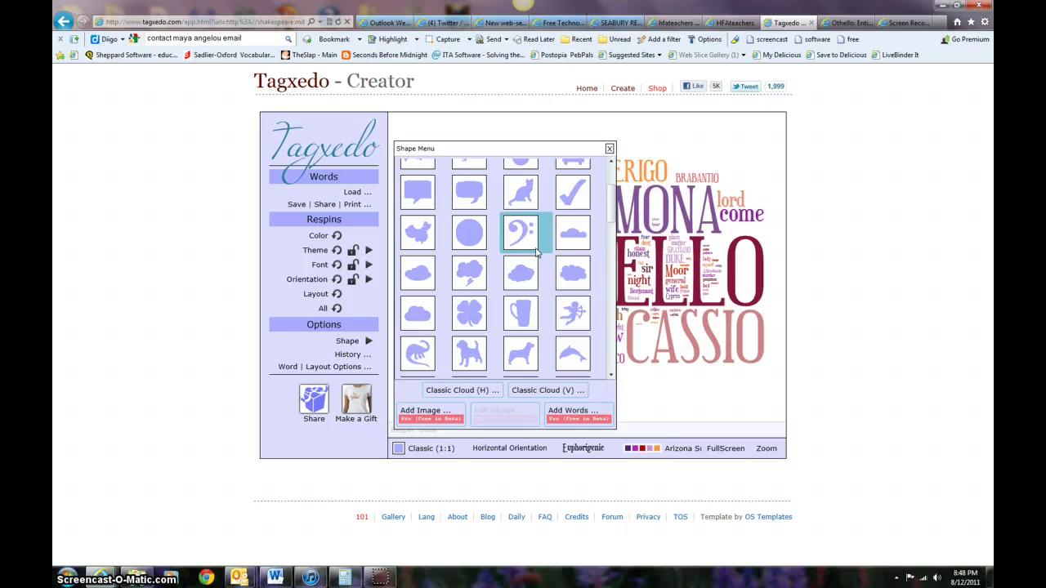
{"action": "scroll", "coordinate": [537, 252], "scroll_direction": "down", "scroll_amount": 4}
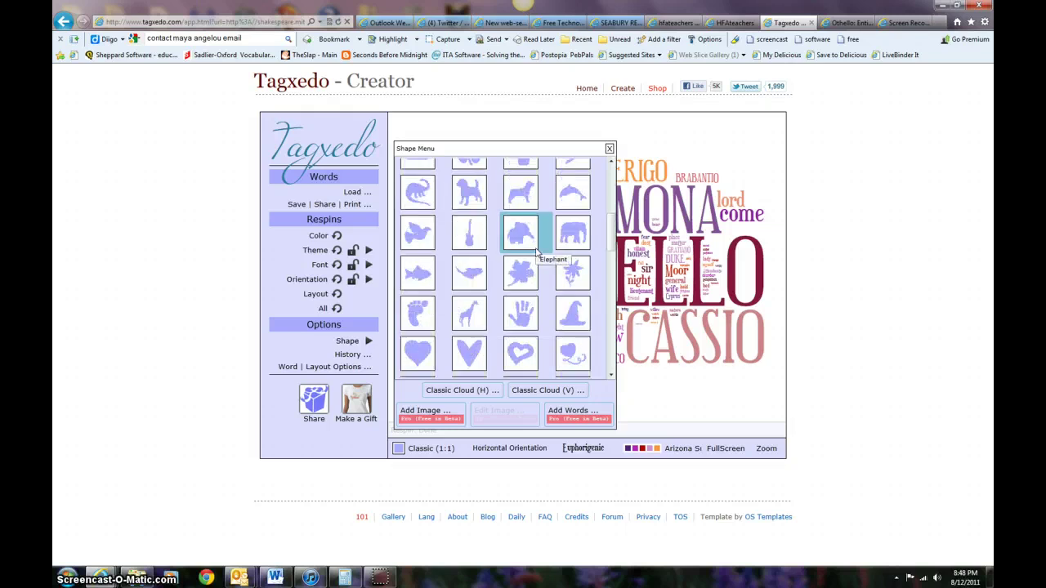
{"action": "scroll", "coordinate": [537, 253], "scroll_direction": "down", "scroll_amount": 3}
{"action": "scroll", "coordinate": [537, 253], "scroll_direction": "down", "scroll_amount": 7}
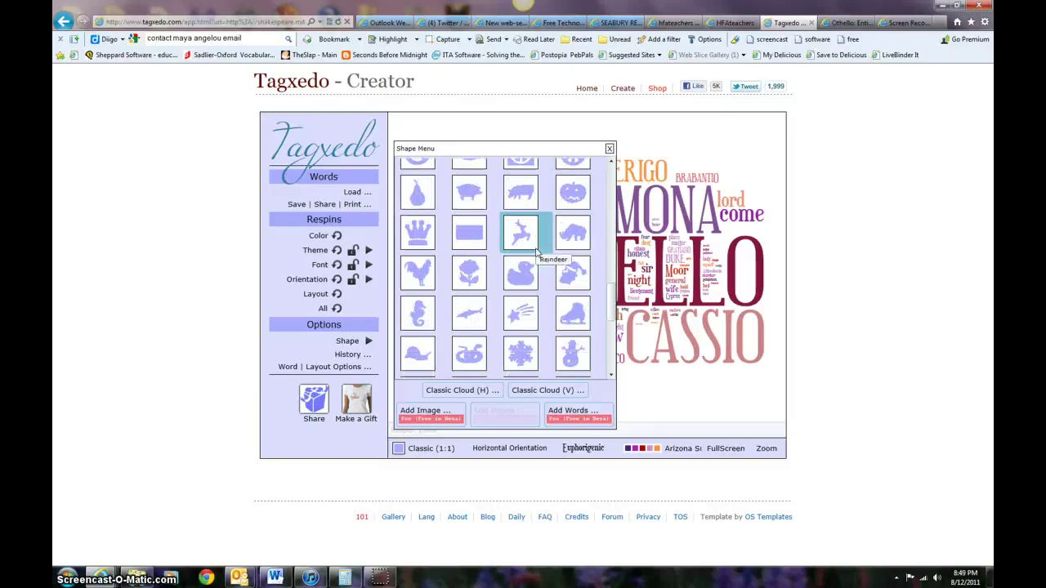
{"action": "scroll", "coordinate": [540, 246], "scroll_direction": "down", "scroll_amount": 3}
{"action": "left_click", "coordinate": [592, 299]}
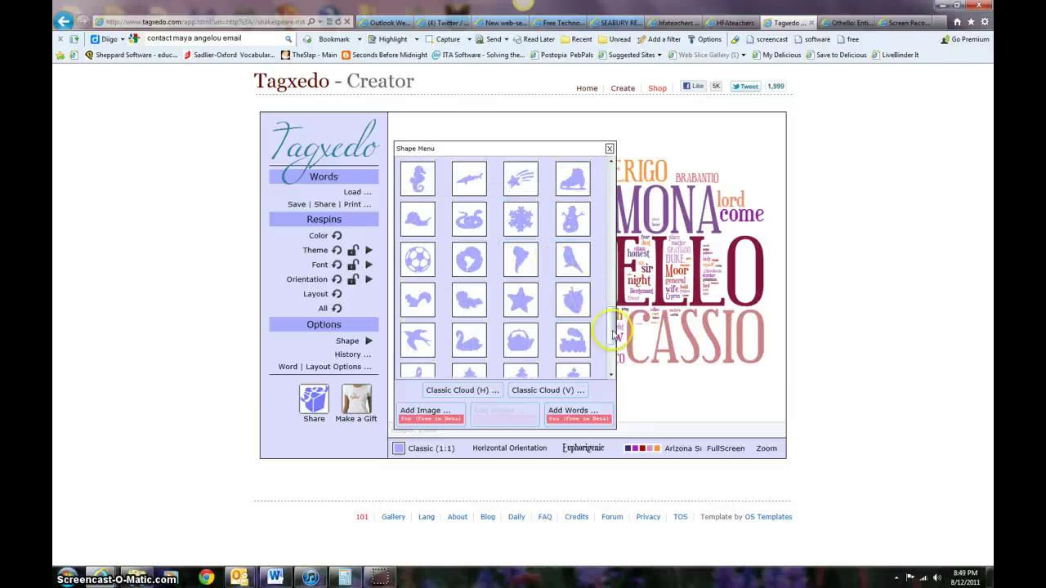
{"action": "left_click_drag", "start_coordinate": [612, 327], "coordinate": [605, 204]}
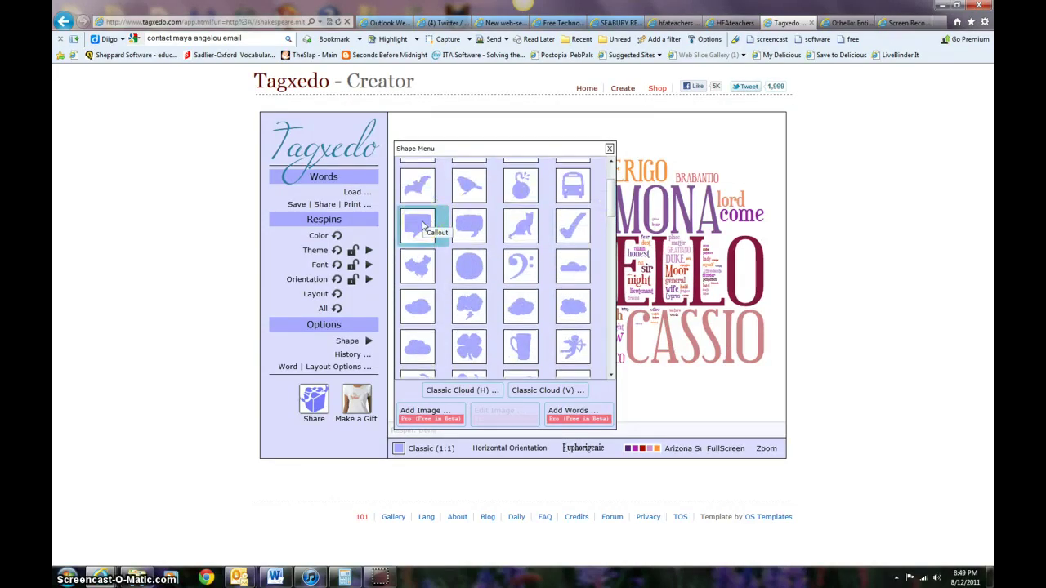
{"action": "left_click", "coordinate": [422, 225]}
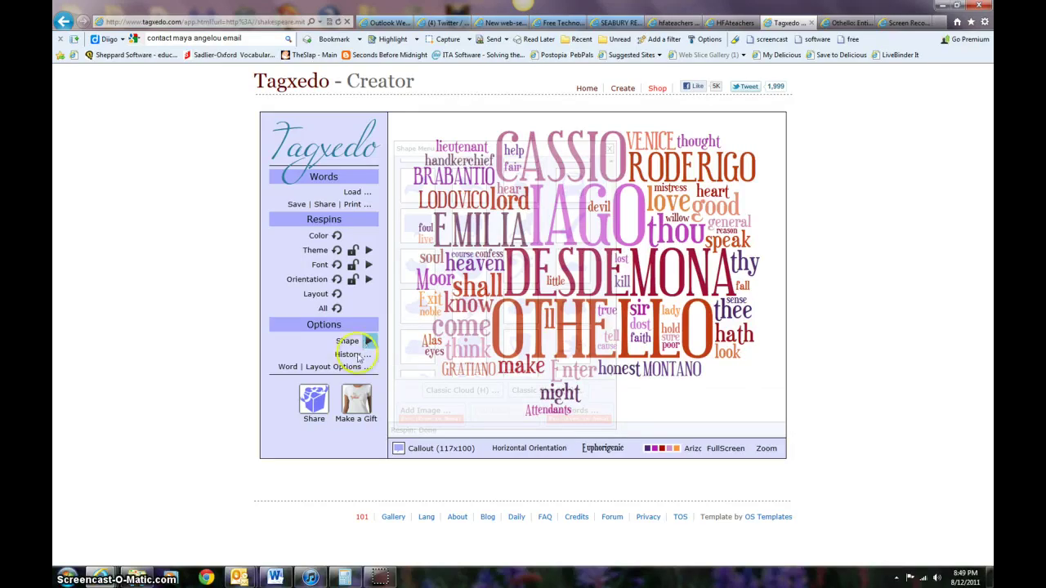
Open Word | Layout Options on the Word tab and change the Punctuation and Numbers settings
{"action": "left_click", "coordinate": [358, 367]}
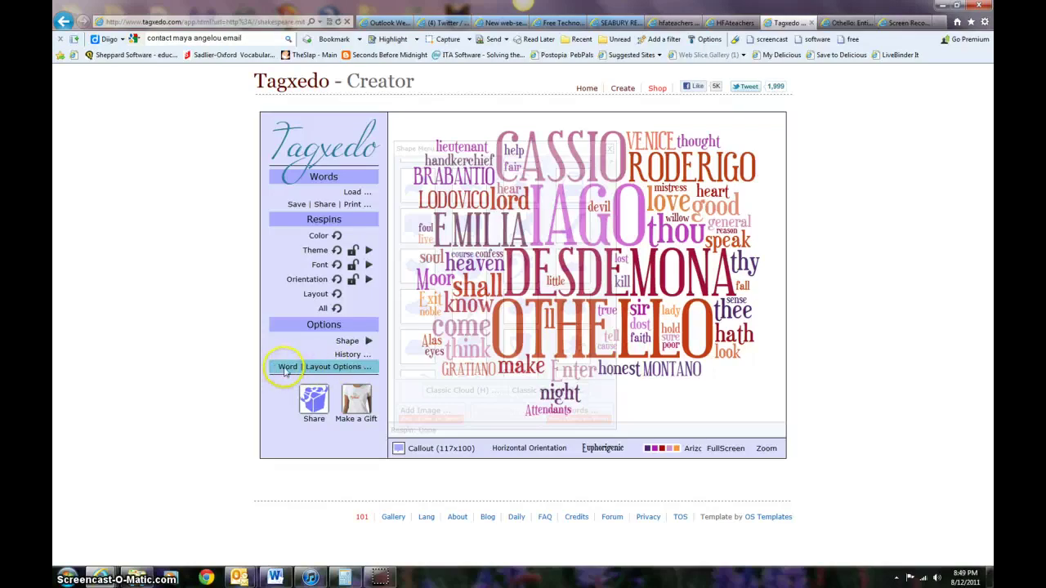
{"action": "left_click", "coordinate": [326, 368]}
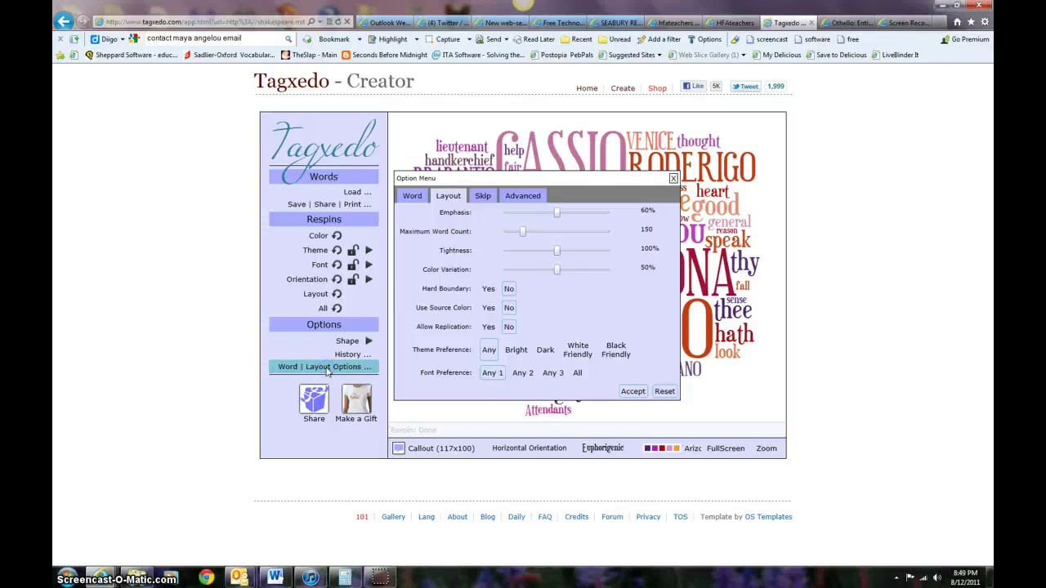
{"action": "left_click", "coordinate": [411, 196]}
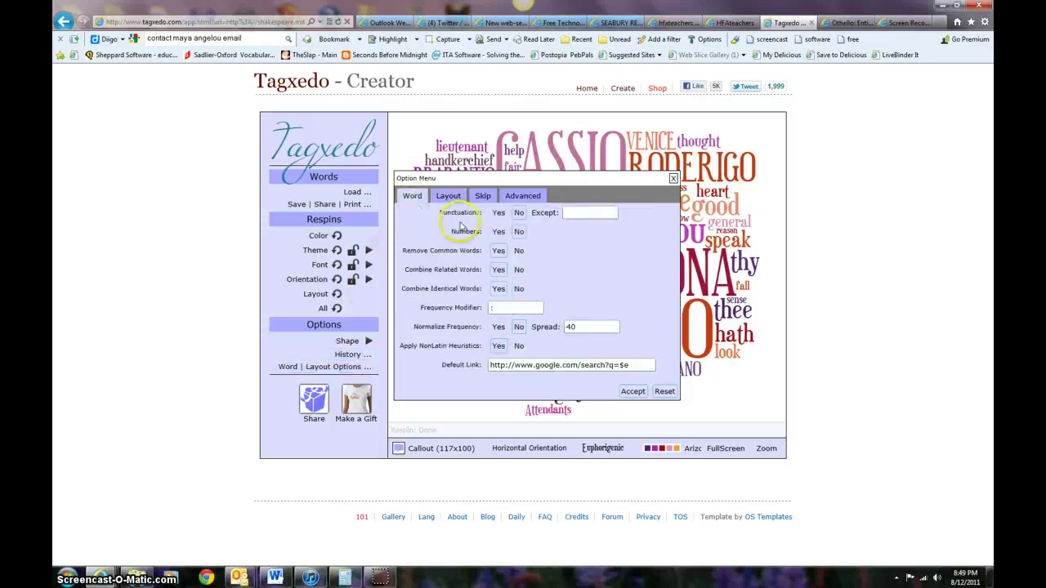
{"action": "left_click", "coordinate": [528, 222]}
{"action": "left_click", "coordinate": [529, 233]}
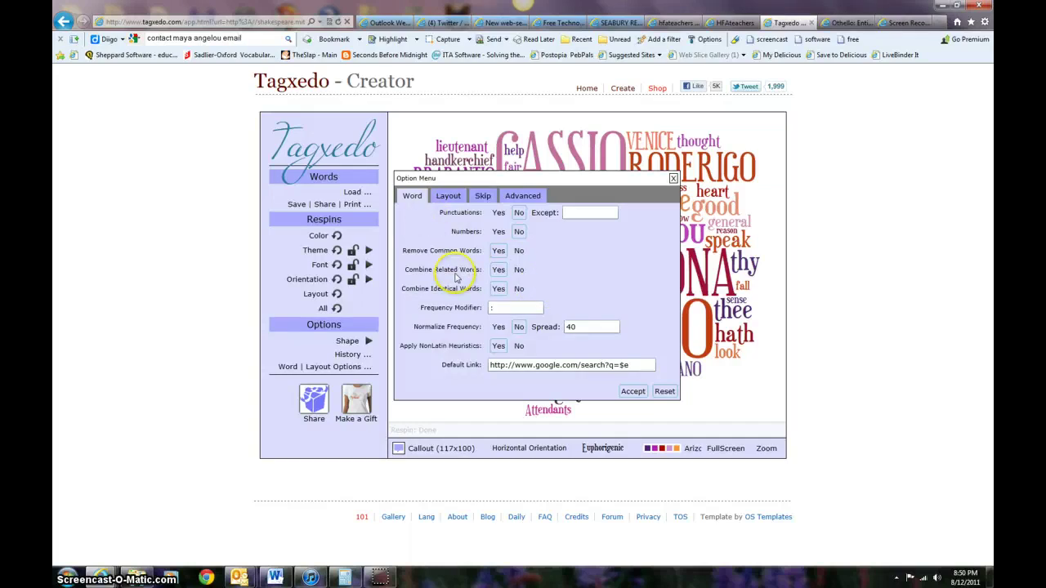
On the Layout tab set Emphasis to 66% and Hard Boundary to Yes, then accept
{"action": "left_click", "coordinate": [444, 198]}
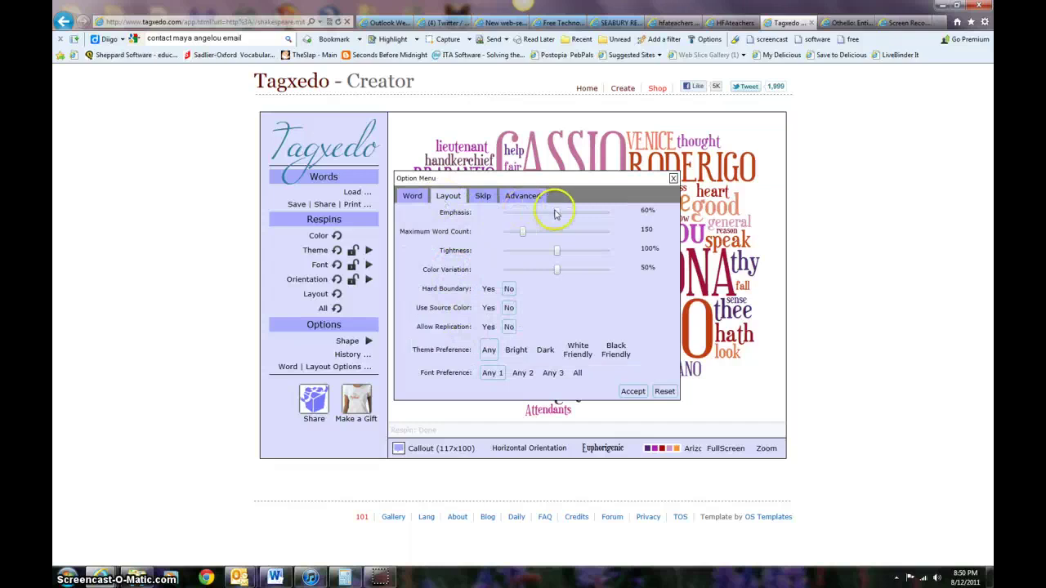
{"action": "left_click_drag", "start_coordinate": [564, 214], "coordinate": [568, 215]}
{"action": "left_click", "coordinate": [592, 240]}
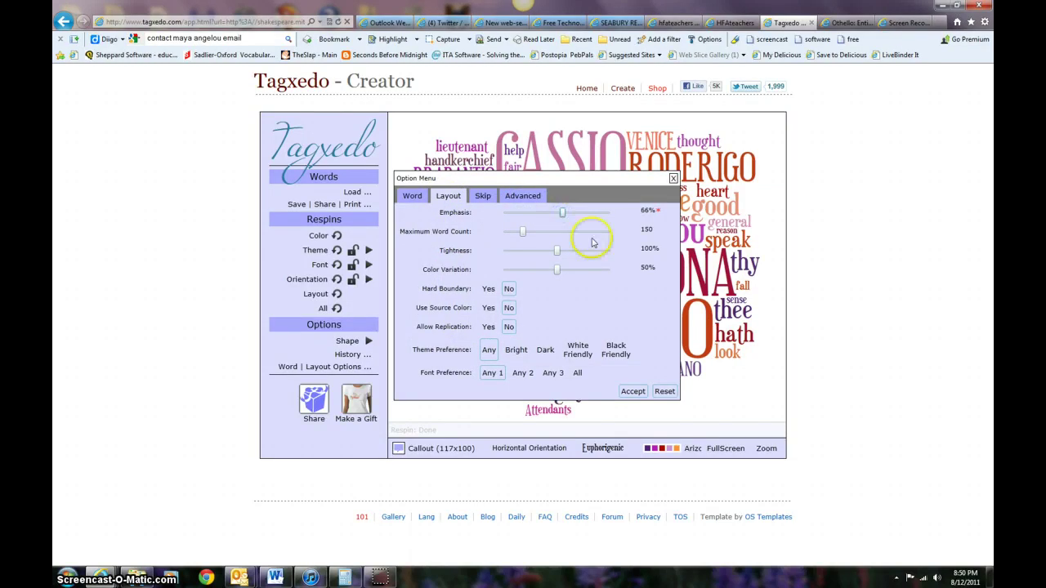
{"action": "left_click", "coordinate": [488, 290]}
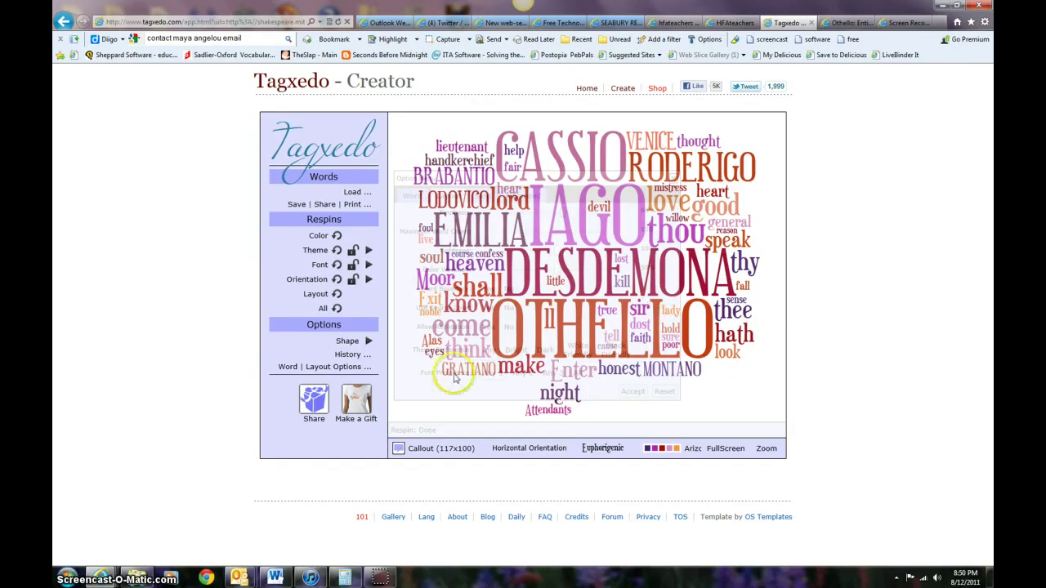
{"action": "left_click", "coordinate": [331, 369]}
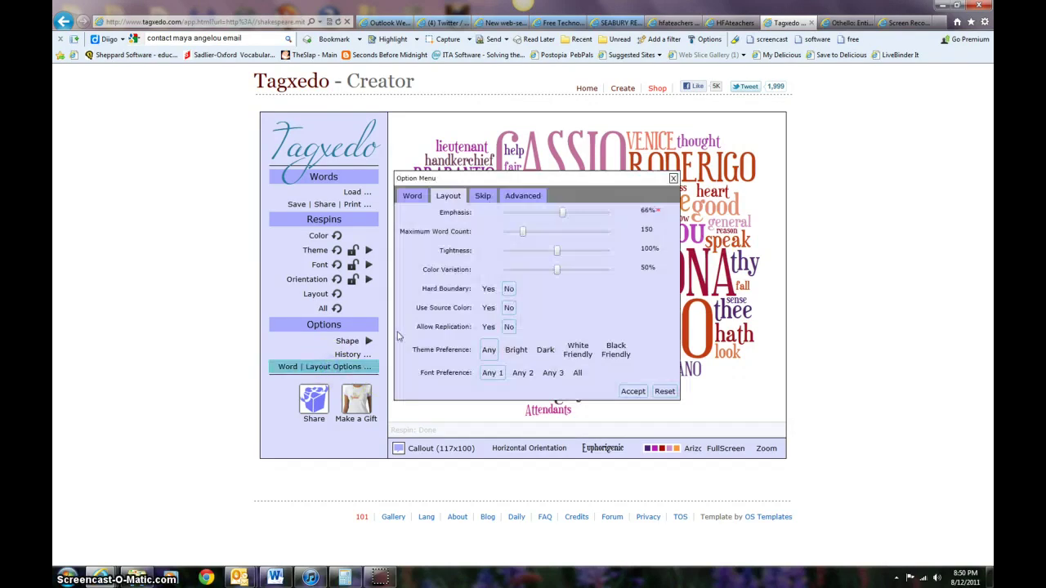
{"action": "left_click", "coordinate": [489, 290]}
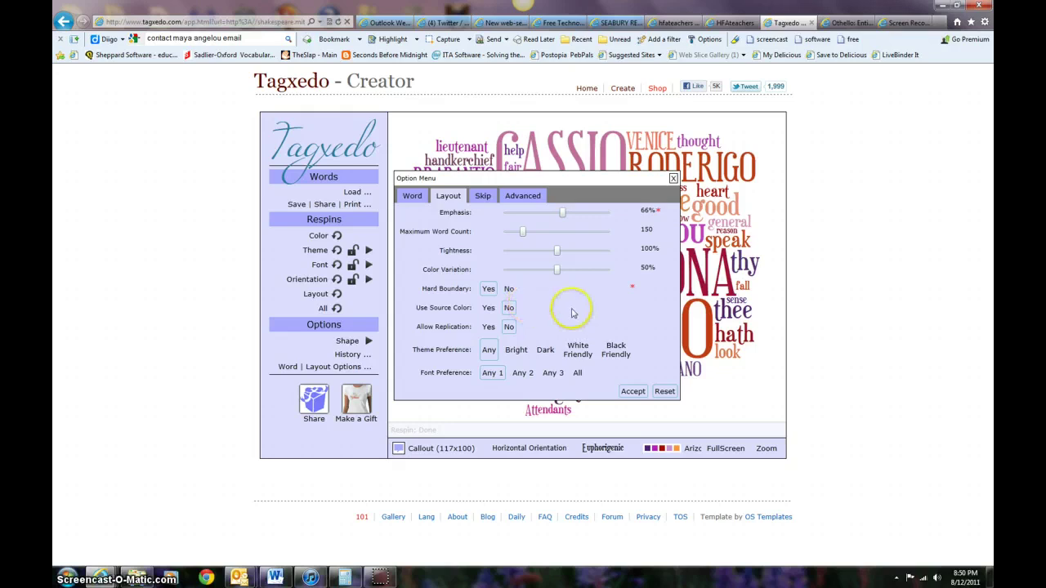
{"action": "left_click", "coordinate": [631, 392]}
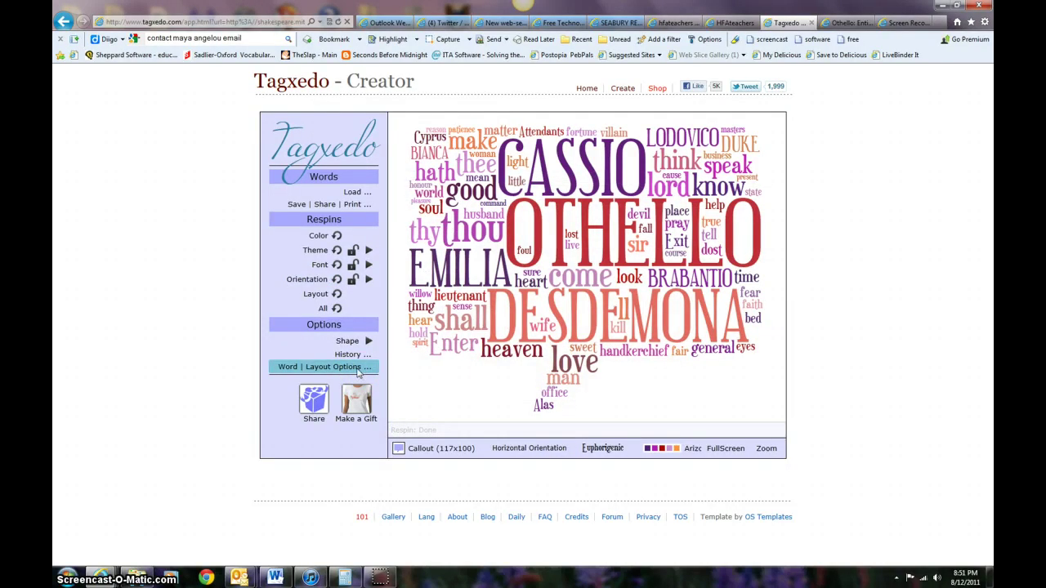
Skip OTHELLO, DESDEMONA, IAGO, CASSIO, EMILIA, RODERIGO, BRABANTIO and LODOVICO, then accept
{"action": "left_click", "coordinate": [357, 369]}
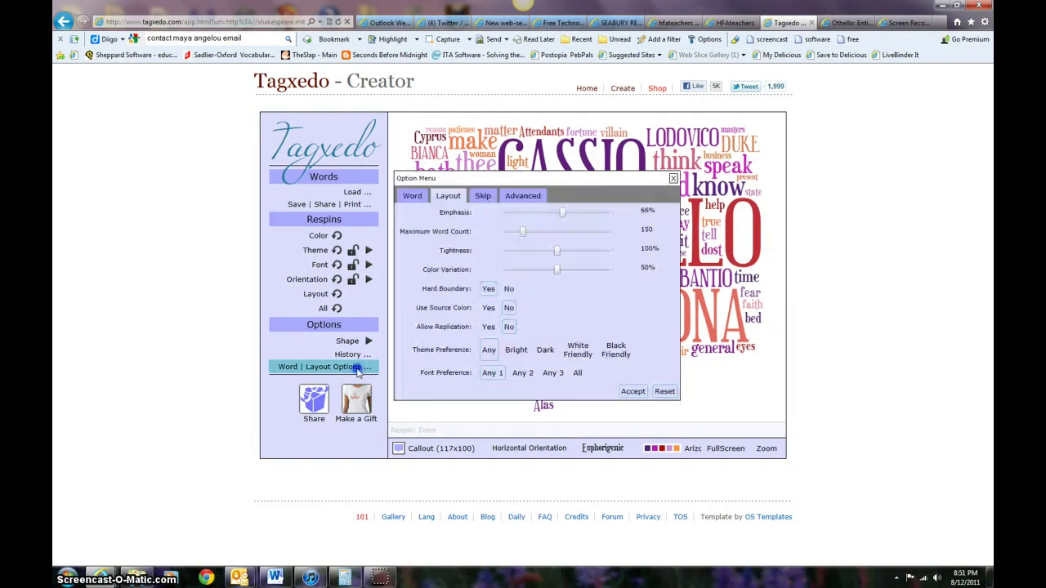
{"action": "left_click", "coordinate": [482, 196]}
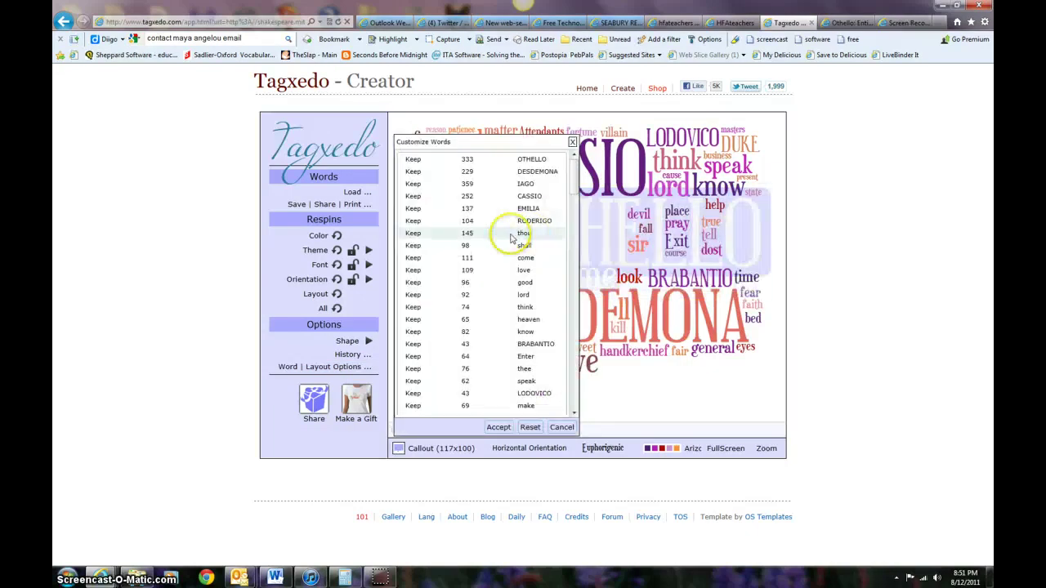
{"action": "left_click", "coordinate": [490, 184]}
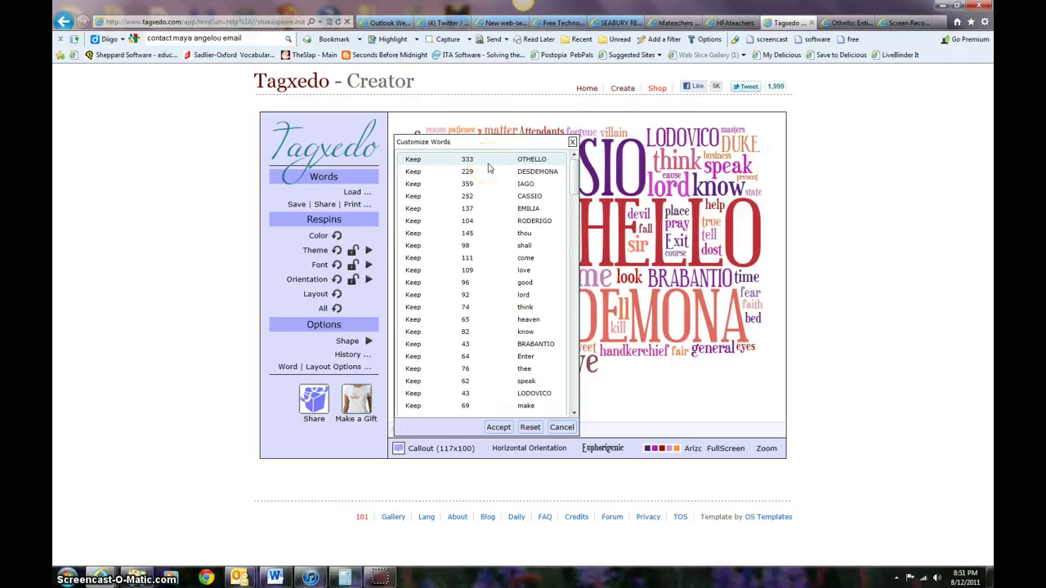
{"action": "left_click", "coordinate": [488, 162]}
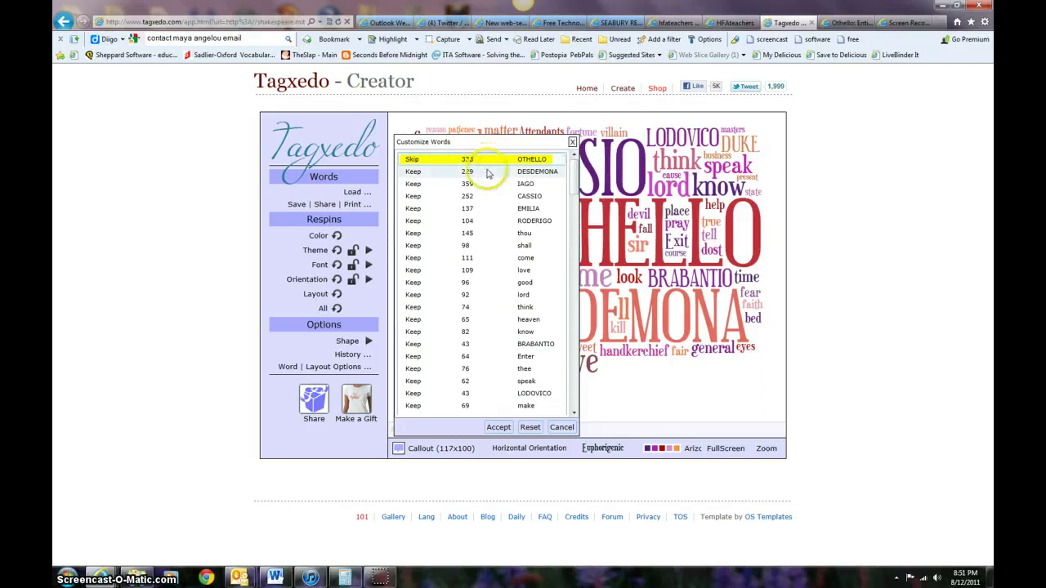
{"action": "left_click", "coordinate": [486, 171]}
{"action": "left_click", "coordinate": [484, 185]}
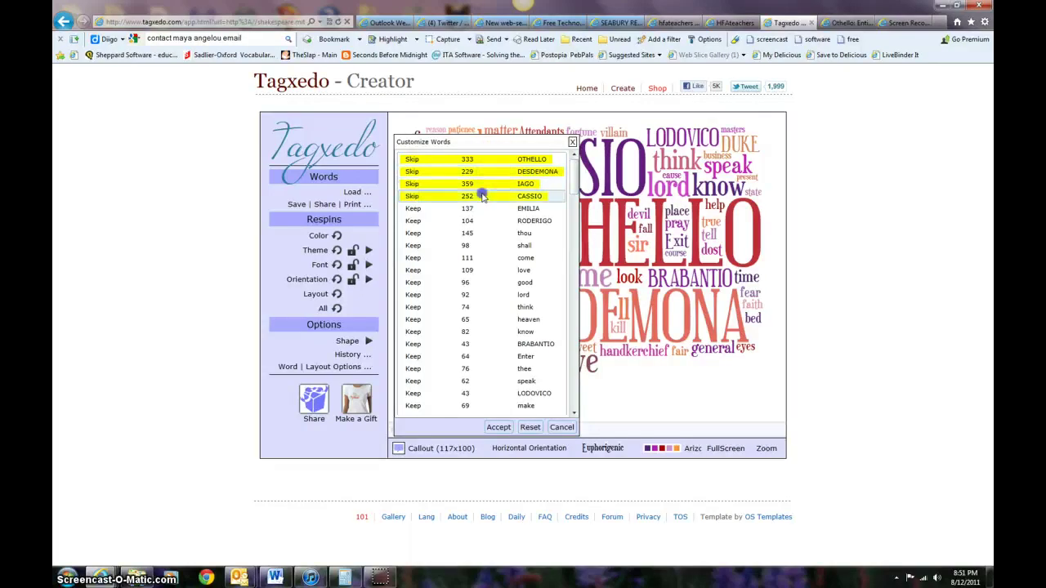
{"action": "left_click", "coordinate": [483, 197]}
{"action": "left_click", "coordinate": [481, 210]}
{"action": "left_click", "coordinate": [478, 222]}
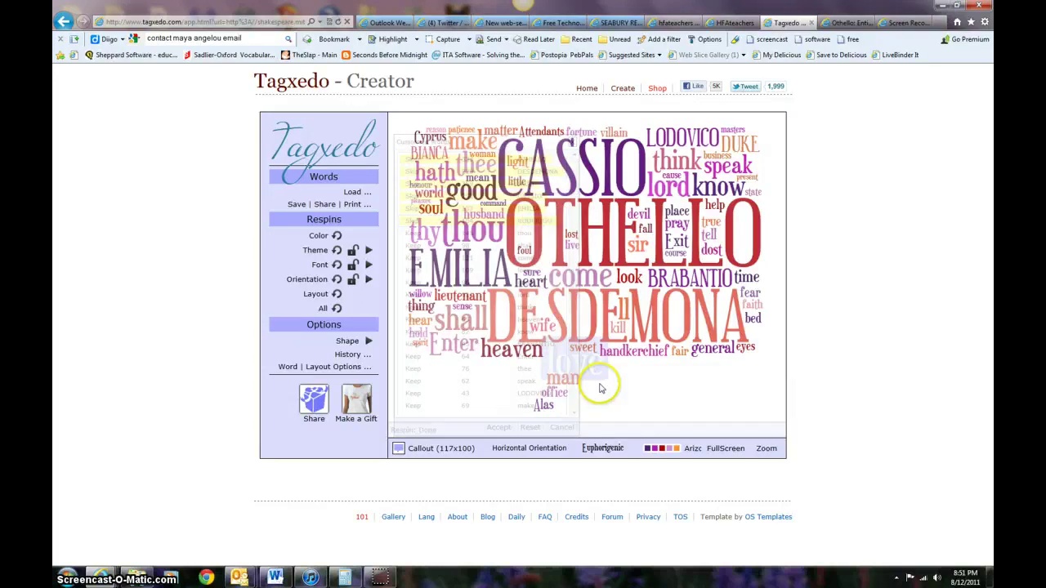
{"action": "left_click", "coordinate": [520, 345]}
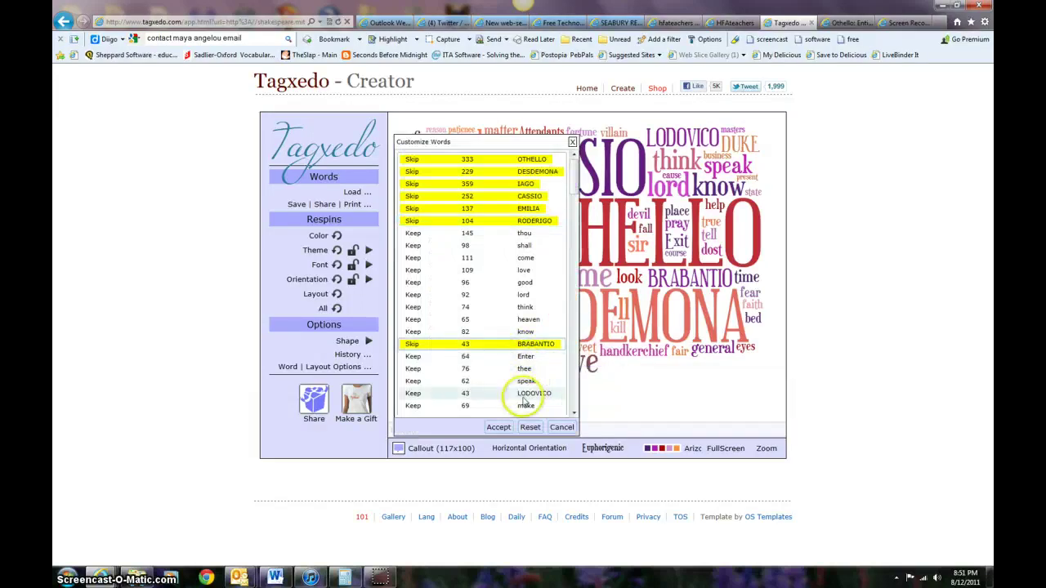
{"action": "left_click", "coordinate": [523, 396]}
{"action": "left_click", "coordinate": [498, 427]}
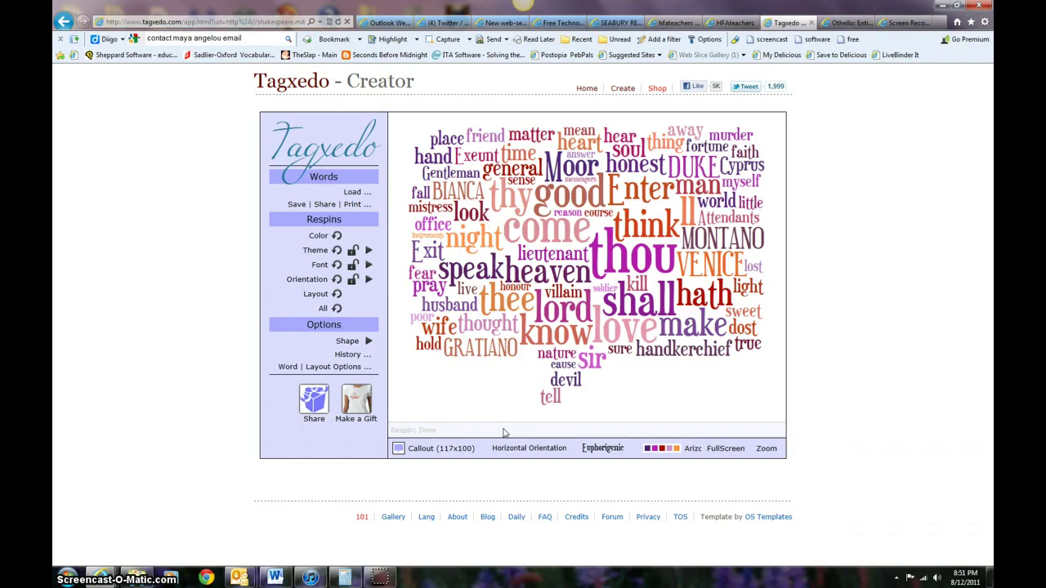
{"action": "left_click", "coordinate": [335, 367]}
{"action": "left_click", "coordinate": [491, 216]}
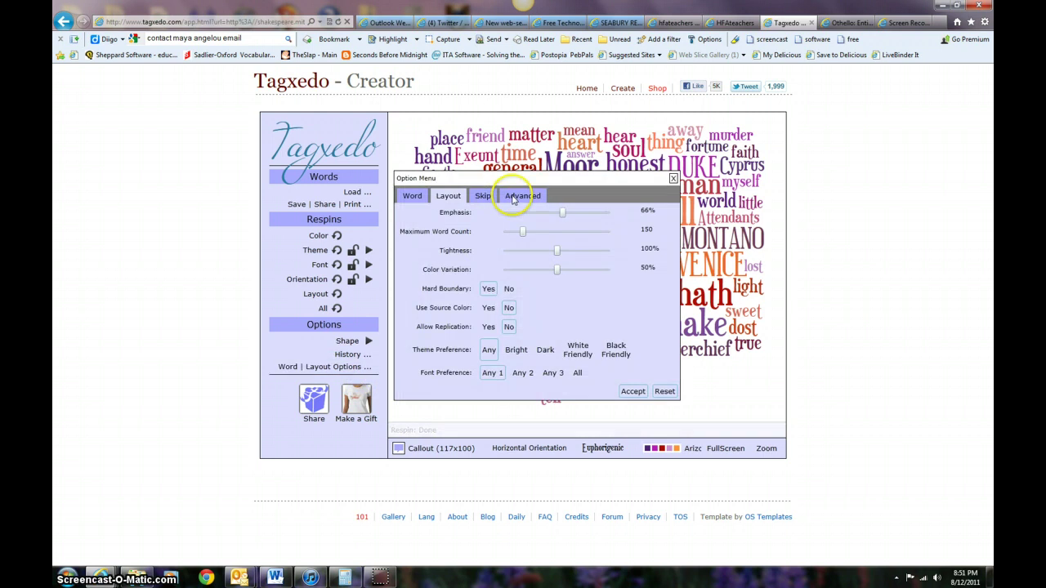
{"action": "left_click", "coordinate": [515, 196]}
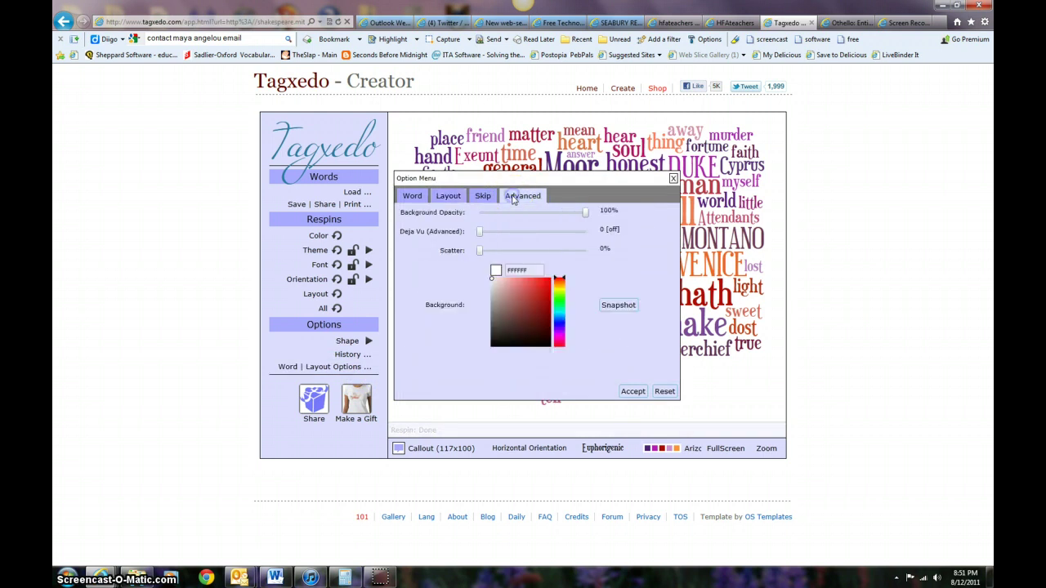
{"action": "left_click", "coordinate": [528, 309]}
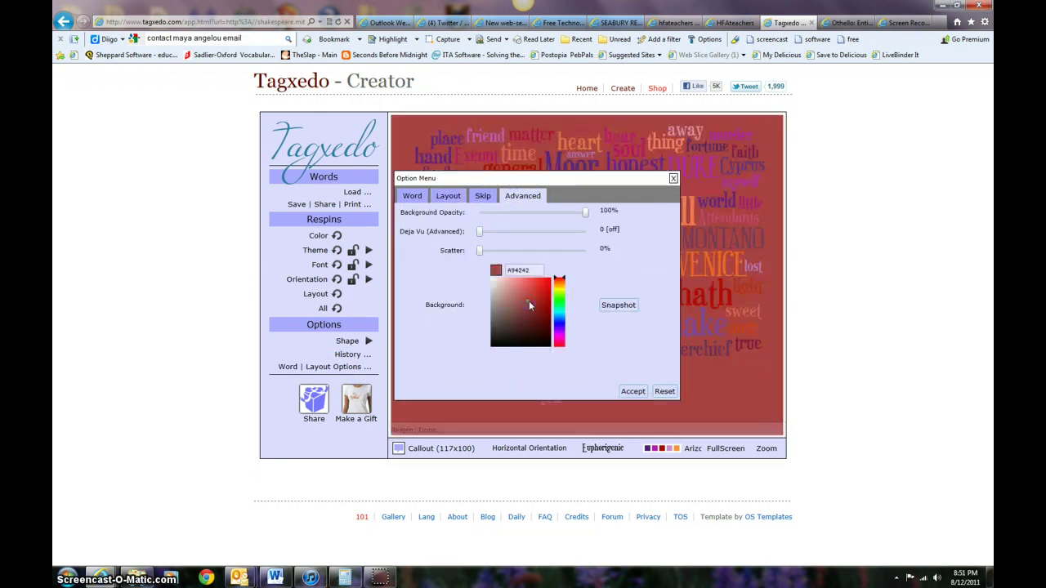
{"action": "left_click", "coordinate": [631, 393]}
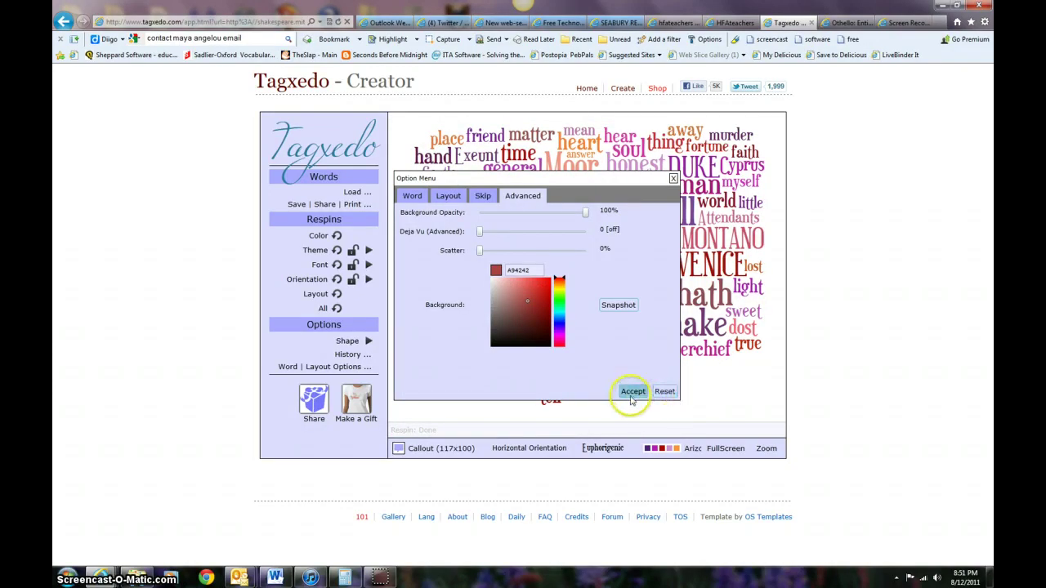
{"action": "left_click", "coordinate": [632, 394]}
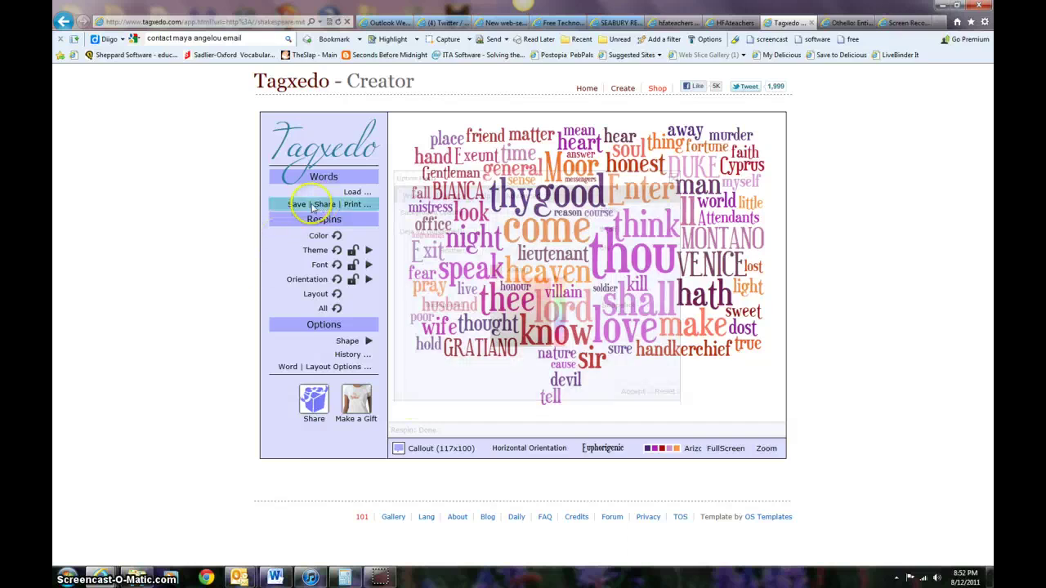
Save the cloud as a 250KP JPG named othellotagxedo in the Pictures library
{"action": "left_click", "coordinate": [311, 207]}
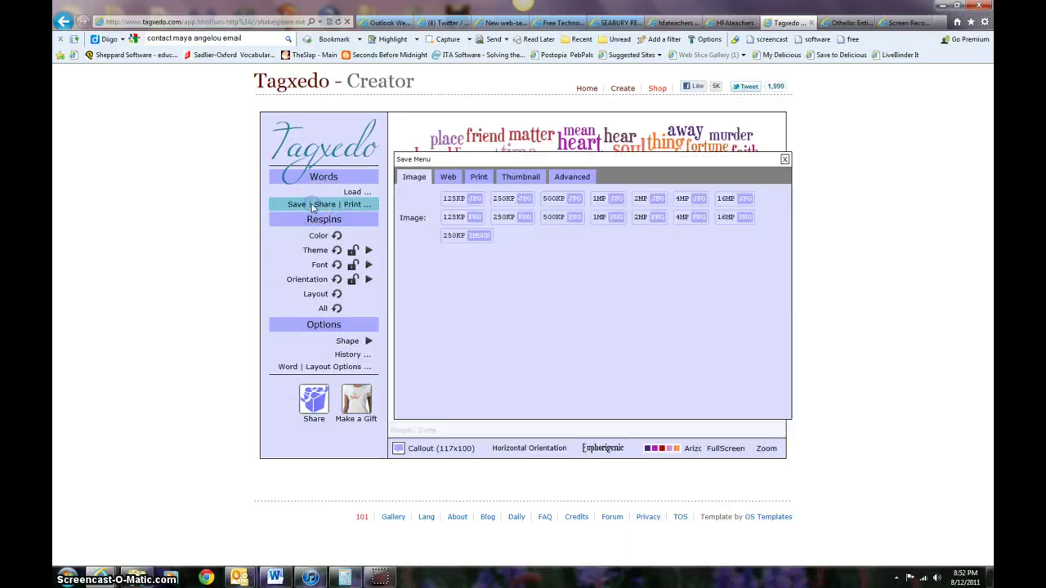
{"action": "left_click", "coordinate": [498, 206]}
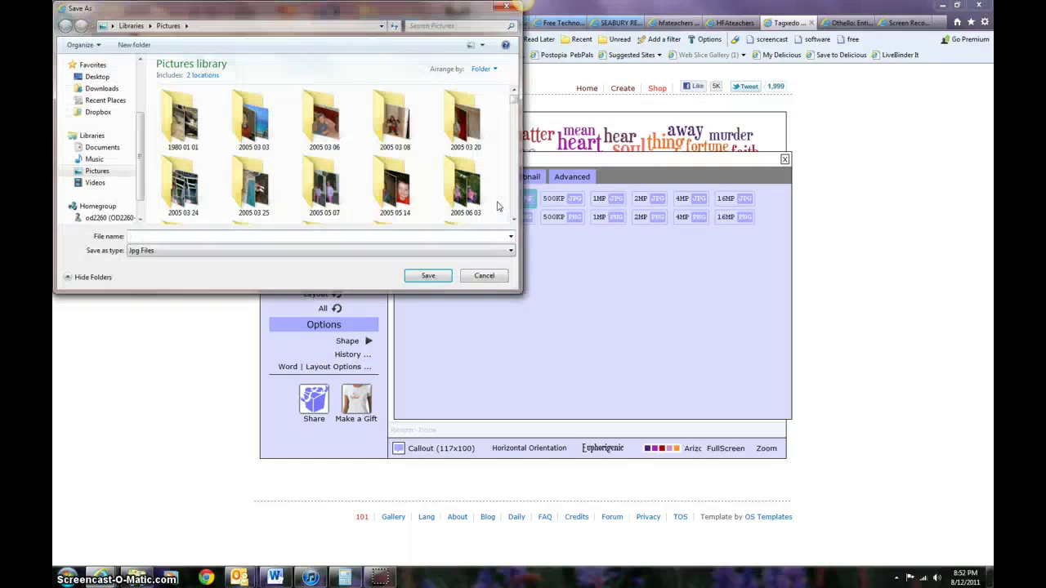
{"action": "left_click", "coordinate": [182, 204]}
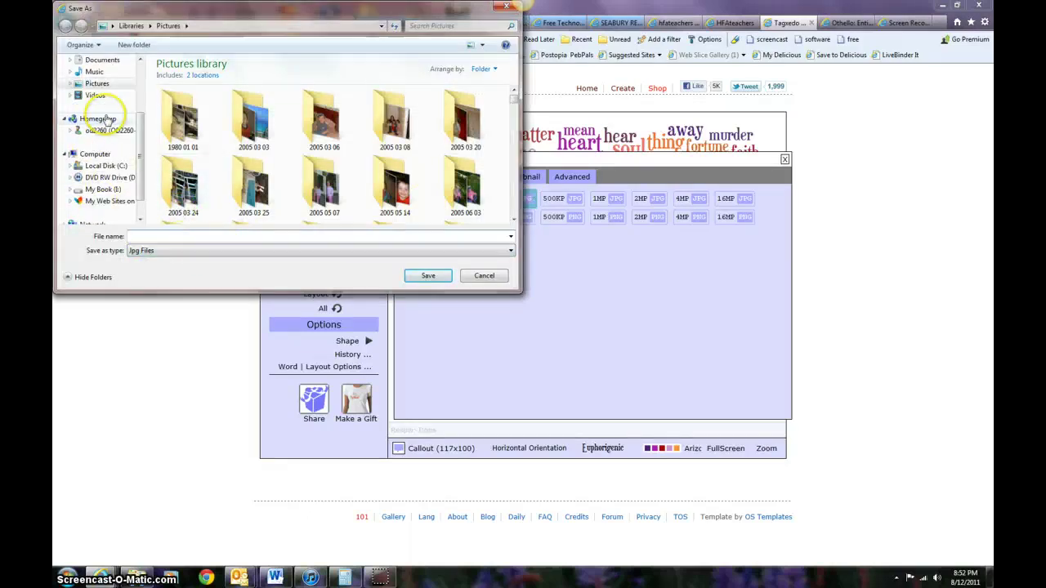
{"action": "scroll", "coordinate": [114, 90], "scroll_direction": "up", "scroll_amount": 2}
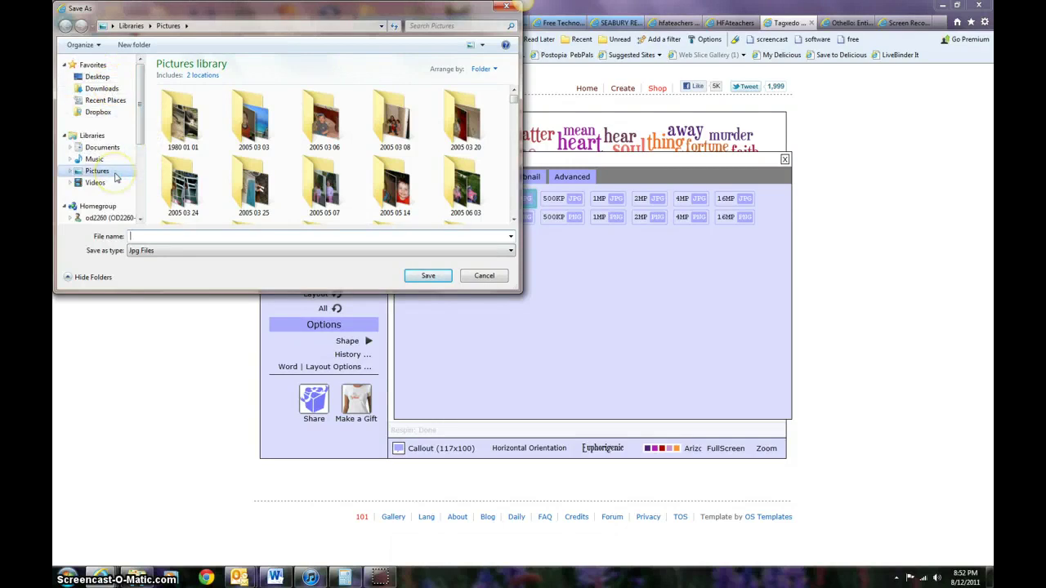
{"action": "left_click", "coordinate": [175, 235]}
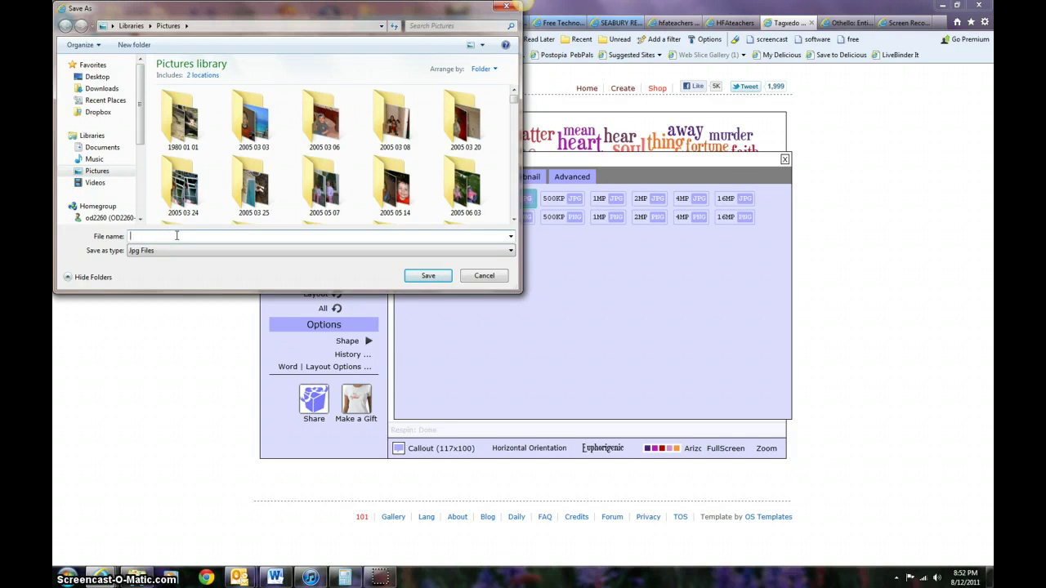
{"action": "type", "text": "othellotagxedo"}
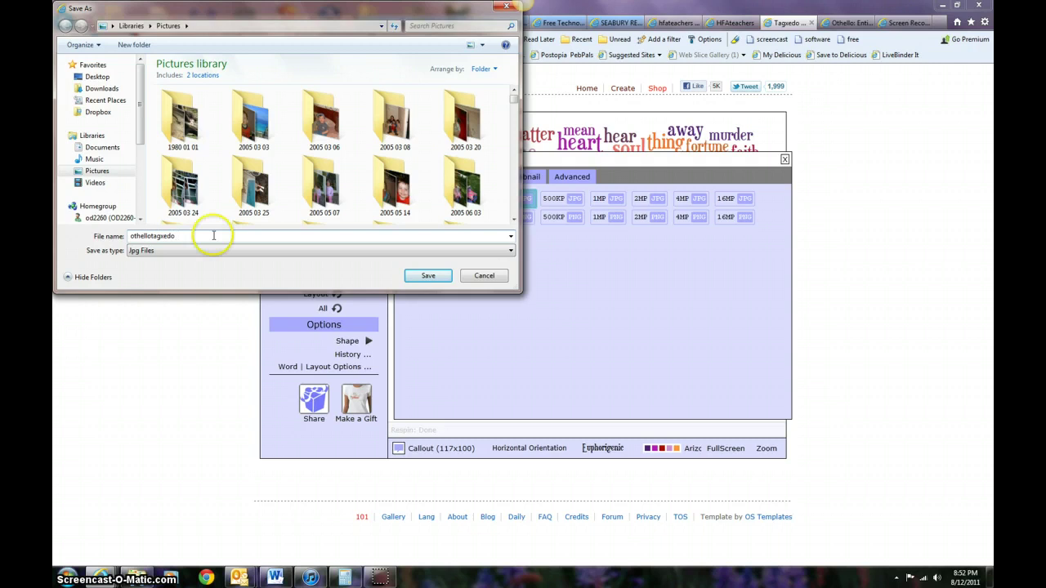
{"action": "left_click", "coordinate": [433, 276]}
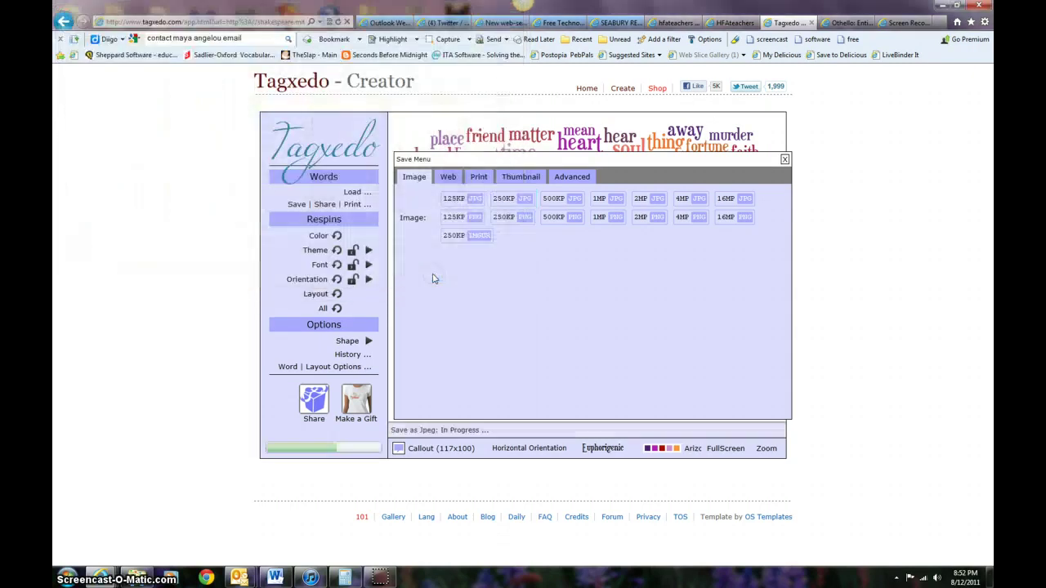
Find and select the othellotagxedo JPEG in the Pictures library via the Start menu
{"action": "left_click", "coordinate": [67, 578]}
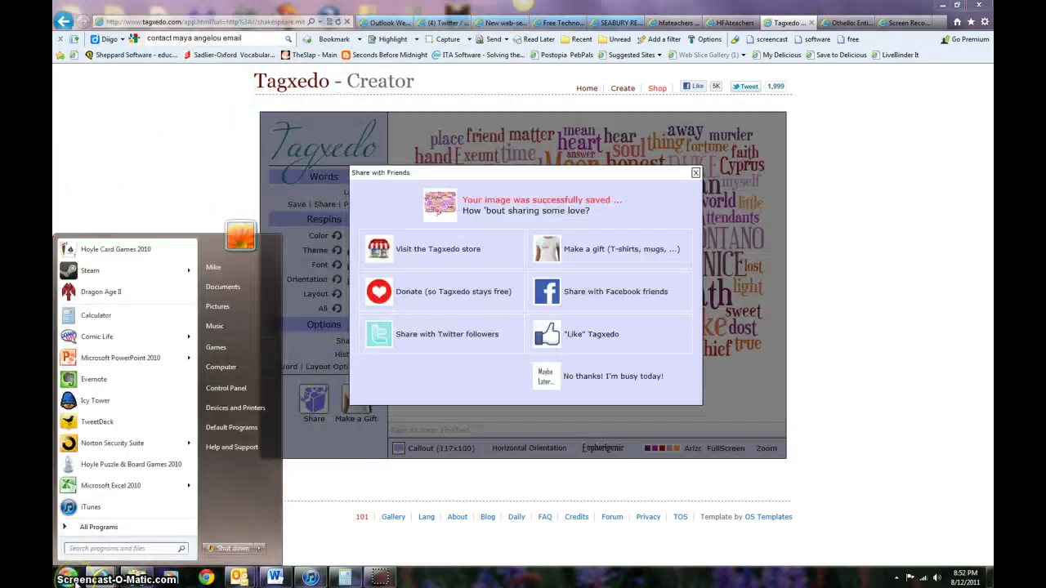
{"action": "left_click", "coordinate": [223, 287]}
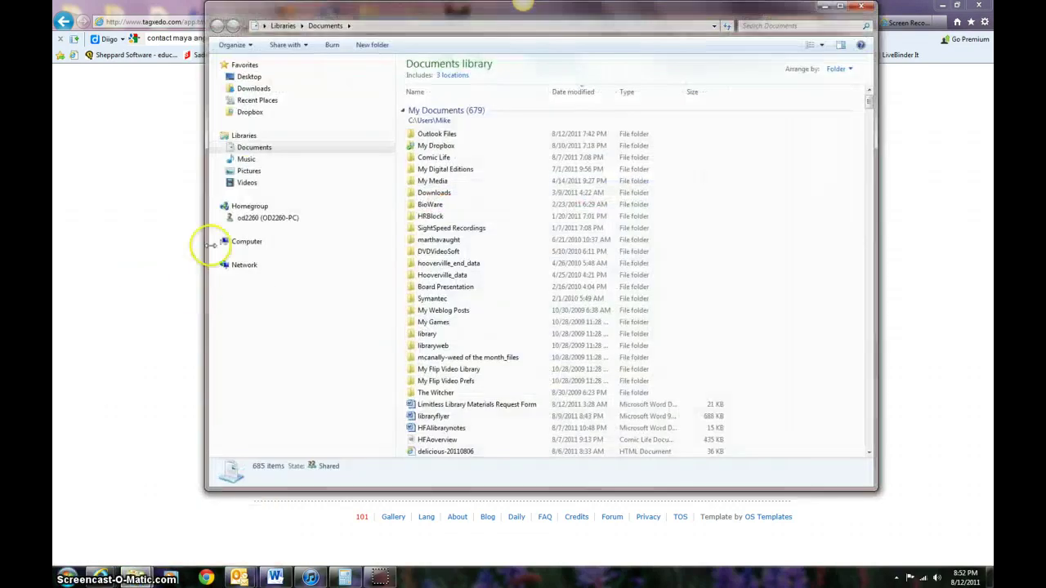
{"action": "left_click", "coordinate": [250, 171]}
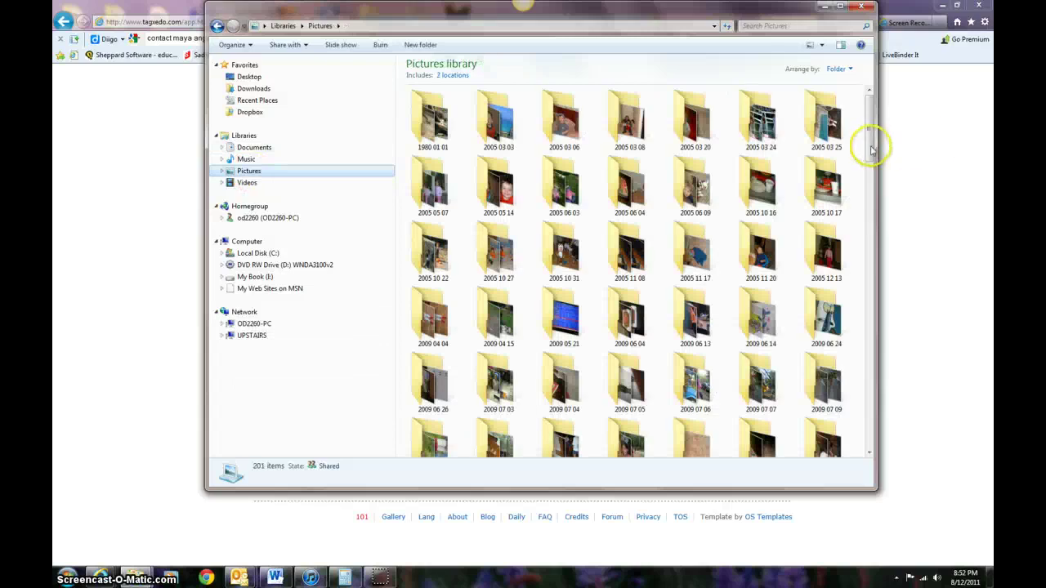
{"action": "left_click_drag", "start_coordinate": [872, 148], "coordinate": [883, 400]}
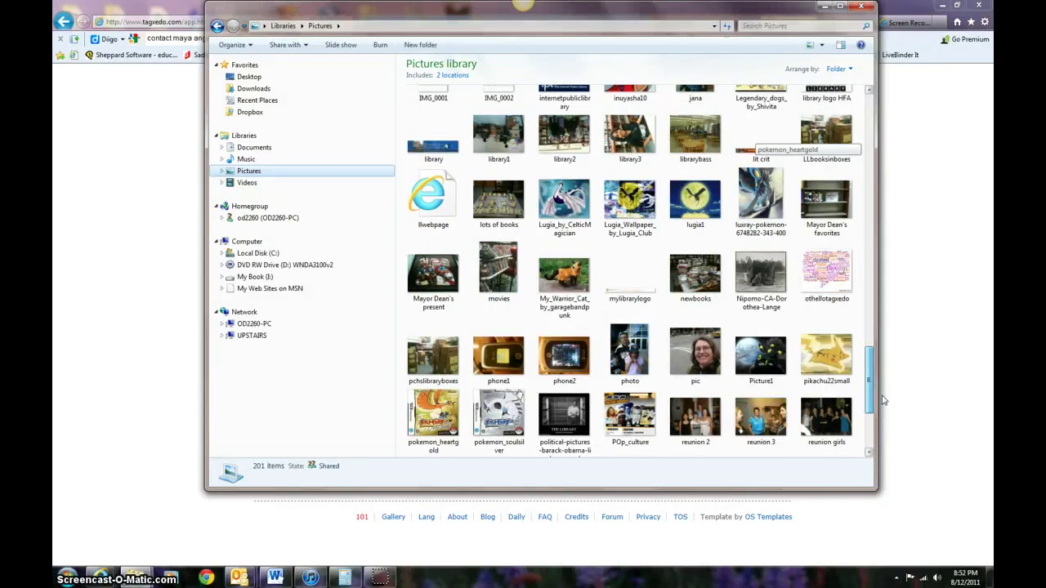
{"action": "left_click", "coordinate": [840, 272]}
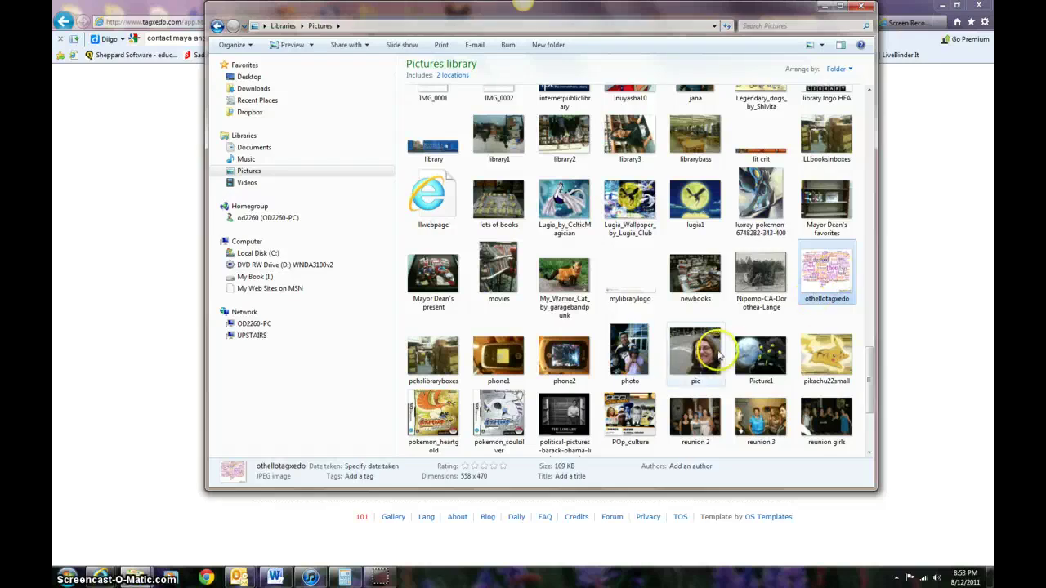
Open othellotagxedo in Windows Photo Viewer to see the callout-shaped Othello word cloud
{"action": "double_click", "coordinate": [833, 278]}
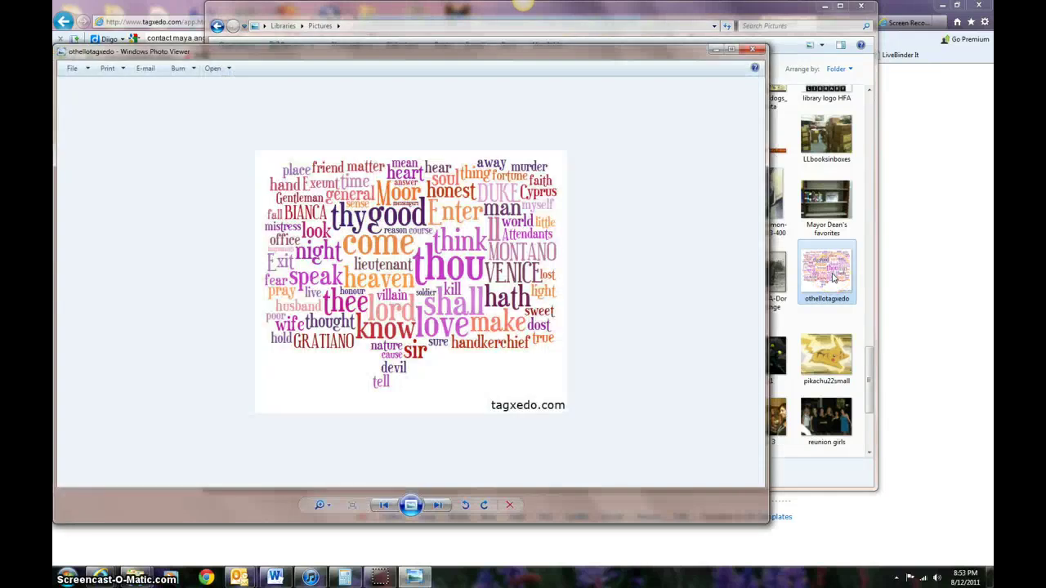